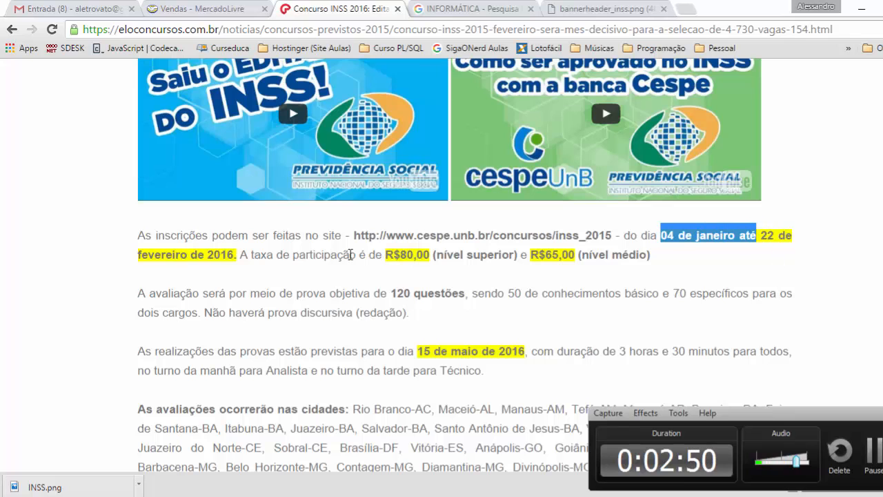
- Review the registration period, fees and exam date in the INSS 2016 contest article
{"action": "left_click_drag", "start_coordinate": [236, 254], "coordinate": [167, 254]}
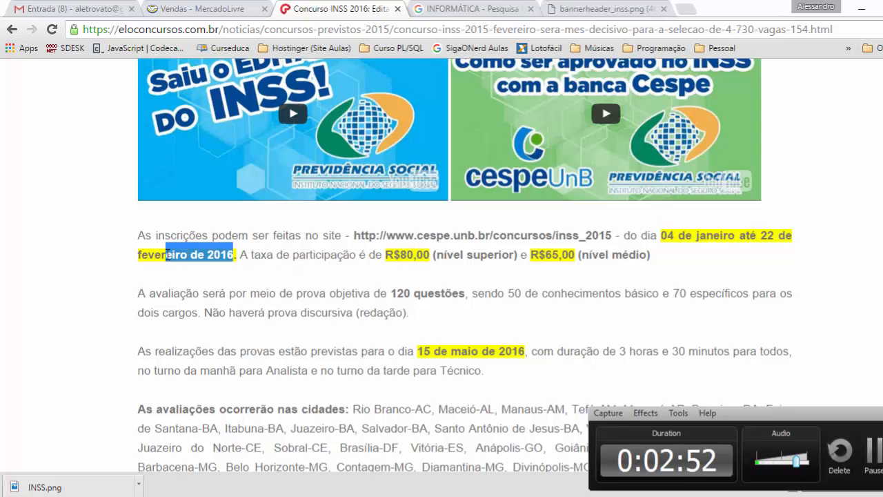
{"action": "left_click", "coordinate": [275, 271]}
{"action": "scroll", "coordinate": [277, 270], "scroll_direction": "down", "scroll_amount": 1}
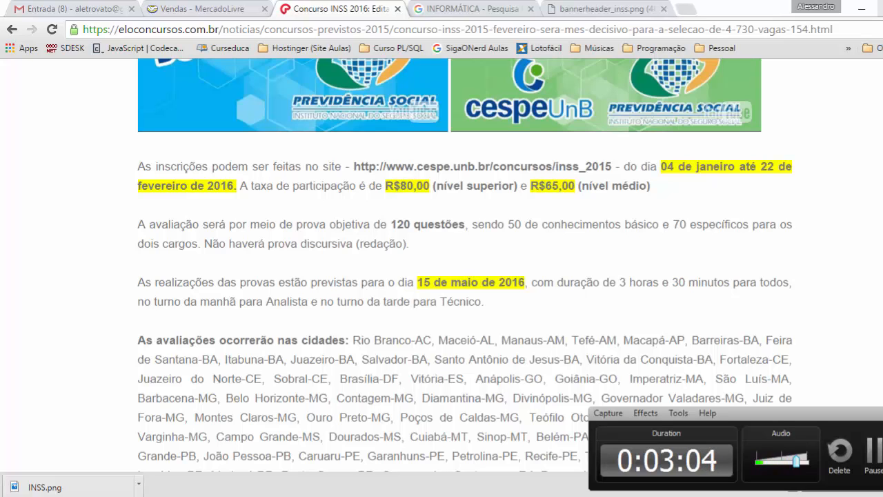
{"action": "left_click", "coordinate": [882, 413]}
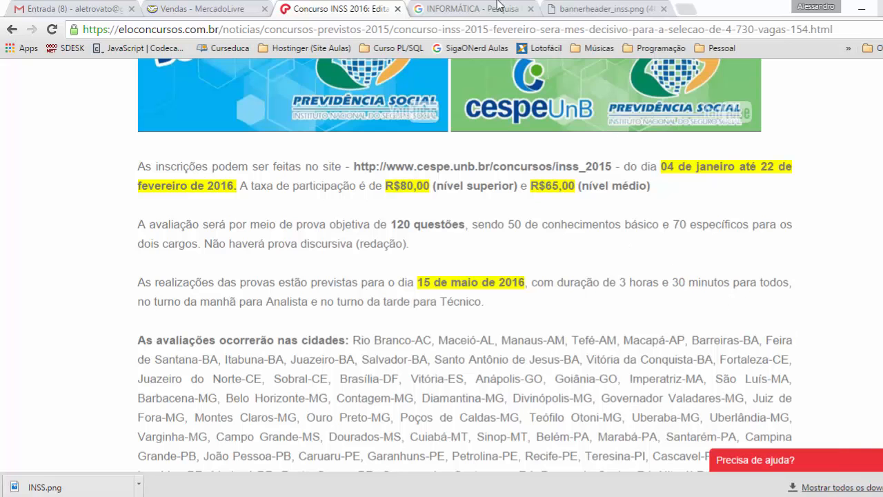
{"action": "left_click", "coordinate": [473, 9]}
{"action": "left_click", "coordinate": [607, 9]}
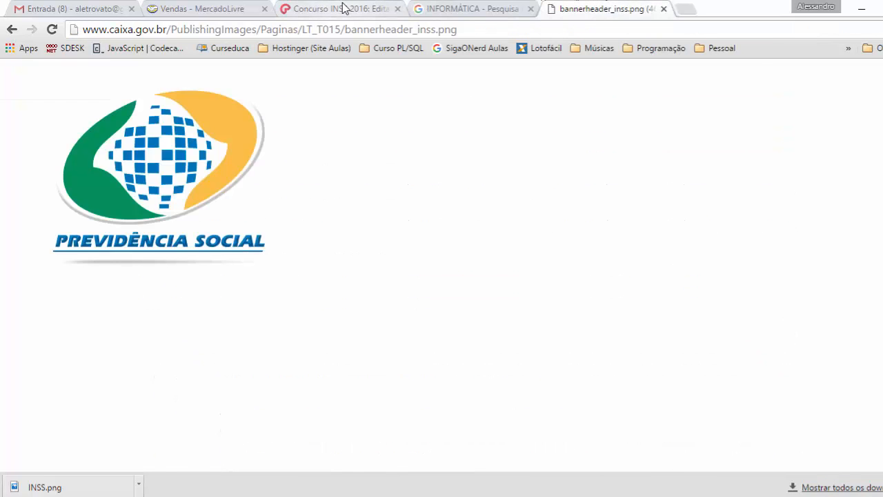
{"action": "left_click", "coordinate": [363, 9]}
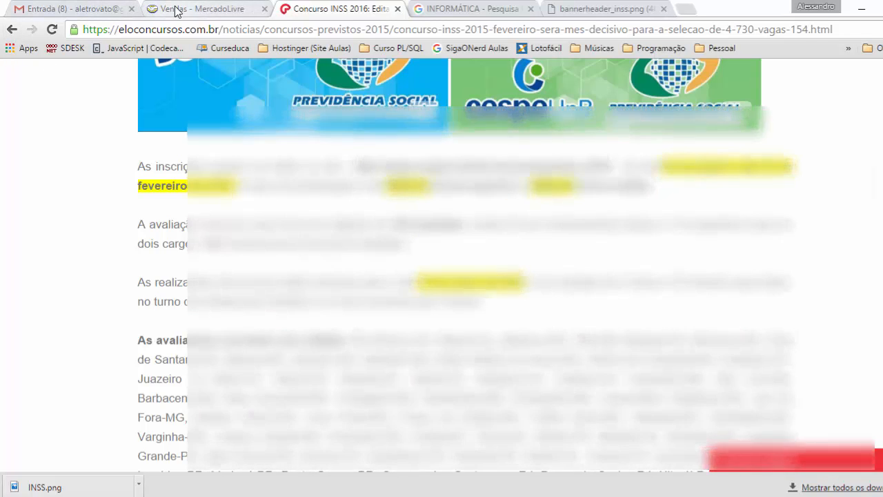
{"action": "left_click", "coordinate": [176, 9]}
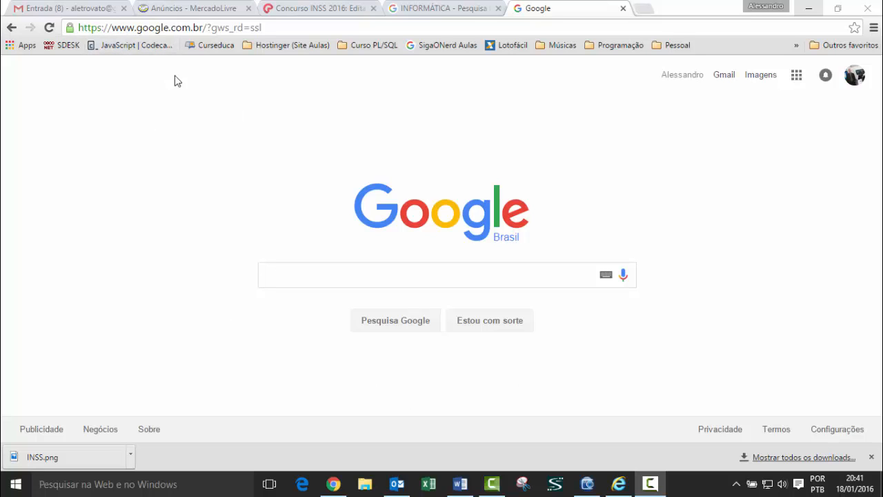
- Search Google for "download libreoffice"
{"action": "left_click", "coordinate": [321, 268]}
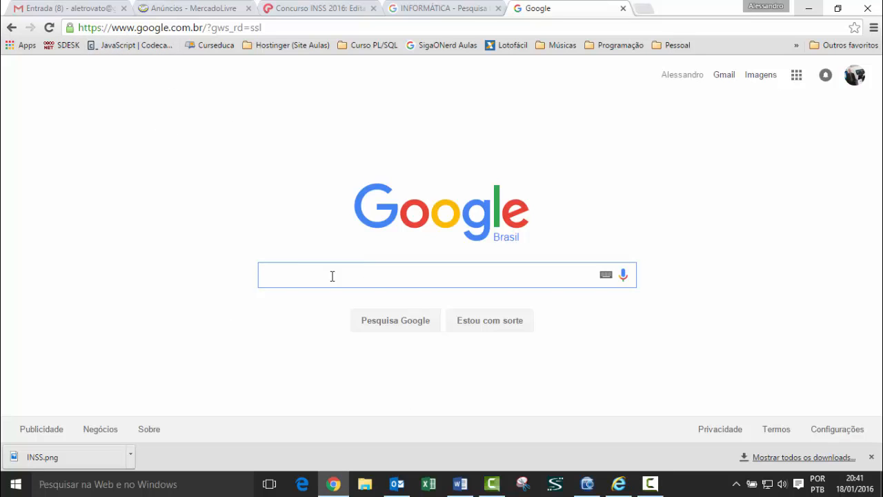
{"action": "type", "text": "download l"}
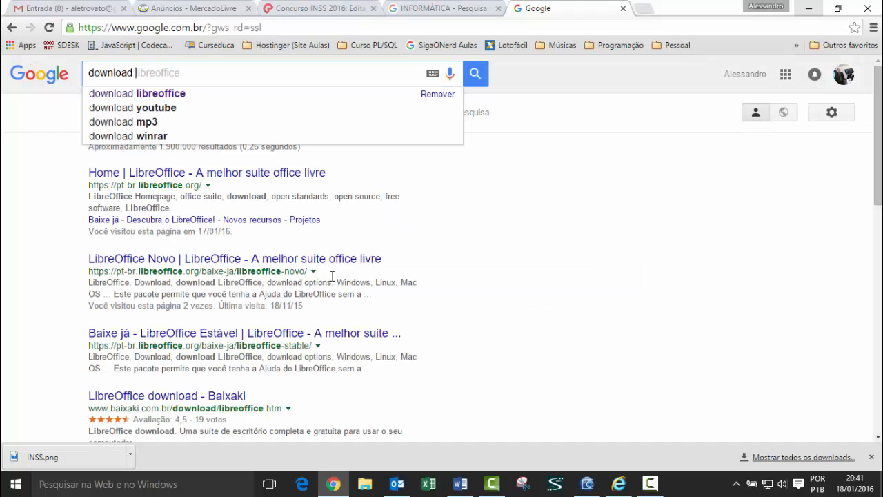
{"action": "type", "text": "ibreoffice"}
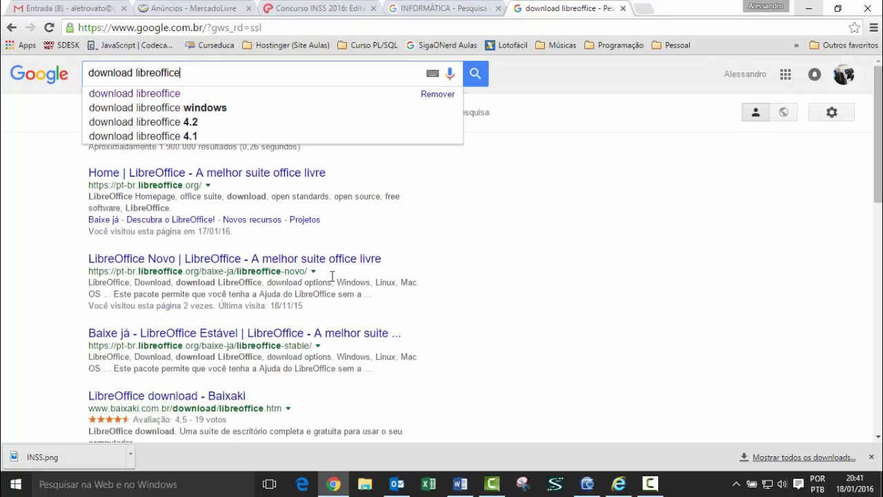
{"action": "key", "text": "Return"}
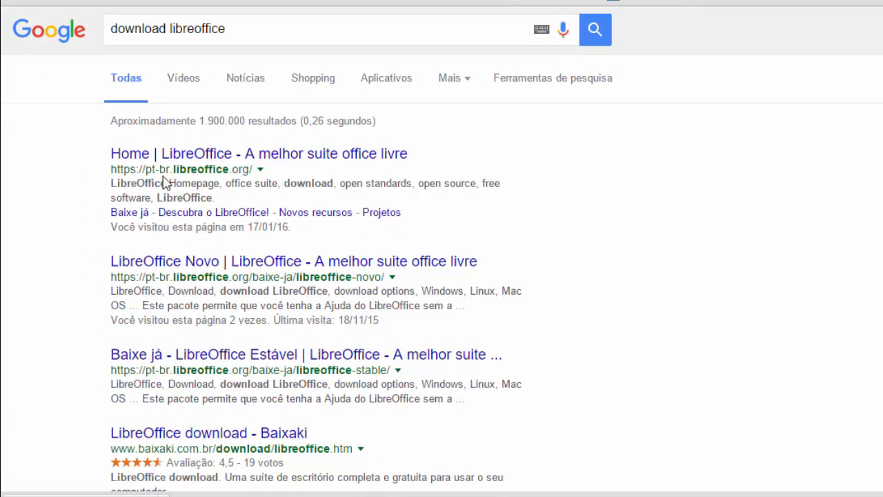
- Open the Portuguese LibreOffice site from the results and go to the download of LibreOffice 5.0.4 for Windows
{"action": "left_click", "coordinate": [247, 161]}
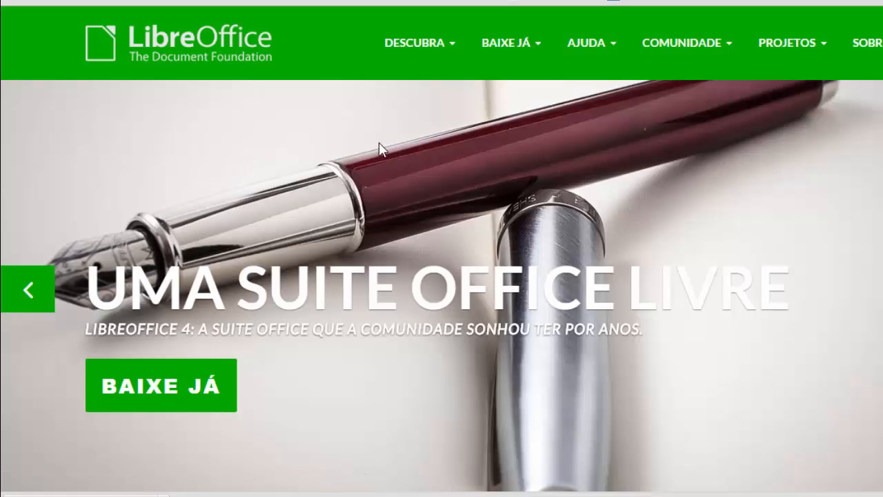
{"action": "left_click", "coordinate": [152, 388]}
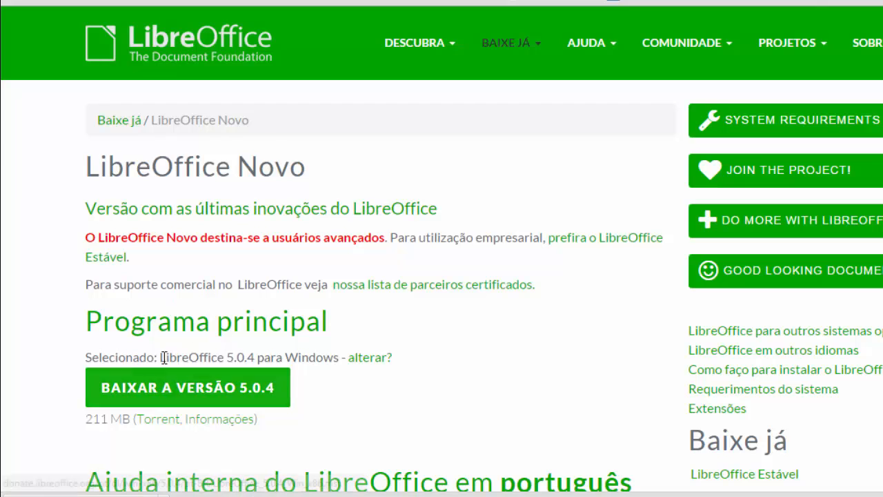
{"action": "left_click", "coordinate": [221, 371]}
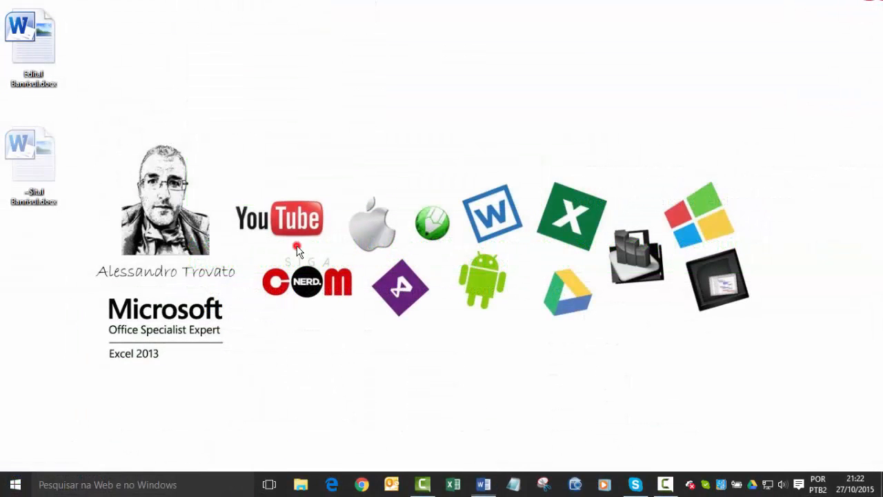
- Launch LibreOffice Calc from the LibreOffice 5.0 group of installed apps and close its window
{"action": "left_click", "coordinate": [10, 486]}
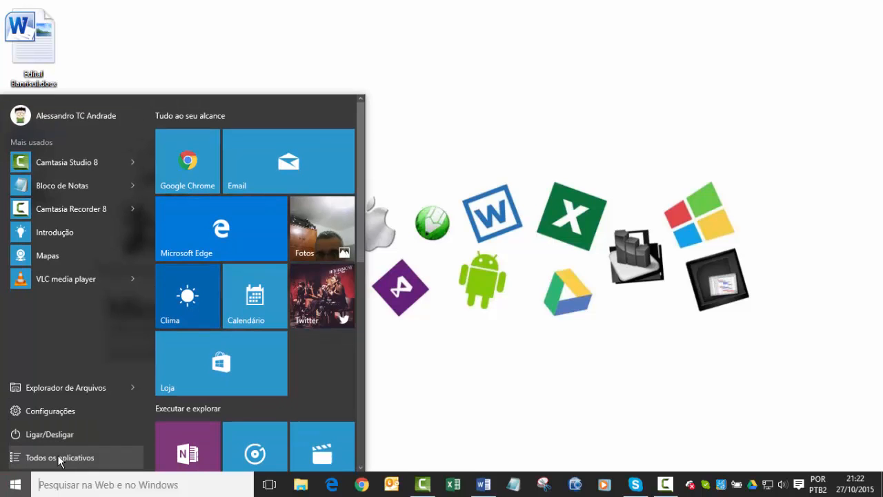
{"action": "left_click", "coordinate": [50, 465]}
{"action": "scroll", "coordinate": [97, 331], "scroll_direction": "down", "scroll_amount": 8}
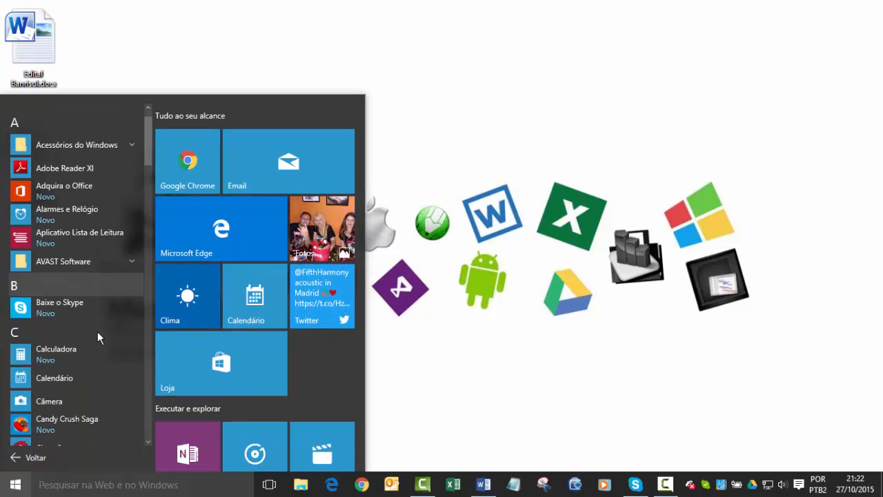
{"action": "scroll", "coordinate": [98, 332], "scroll_direction": "down", "scroll_amount": 8}
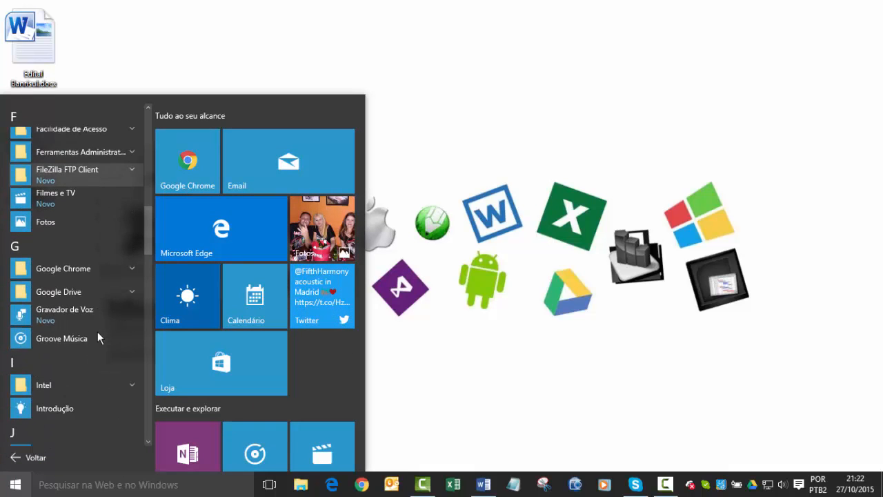
{"action": "scroll", "coordinate": [98, 330], "scroll_direction": "down", "scroll_amount": 3}
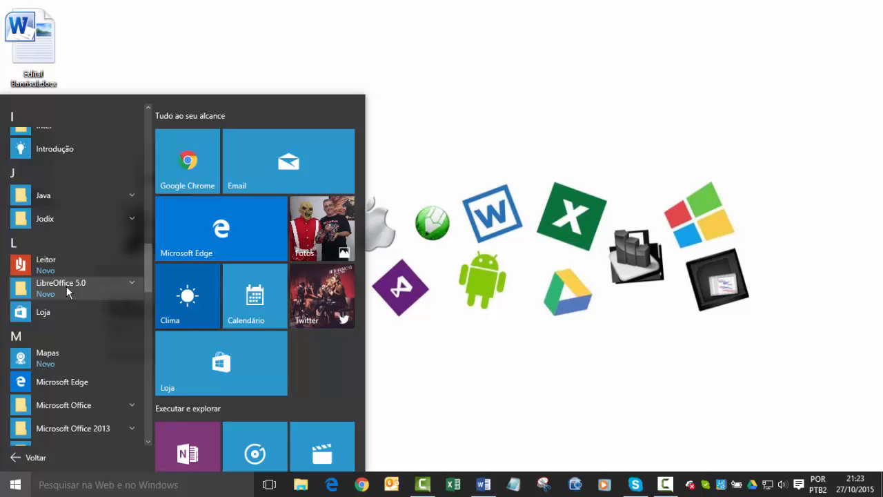
{"action": "left_click", "coordinate": [66, 287]}
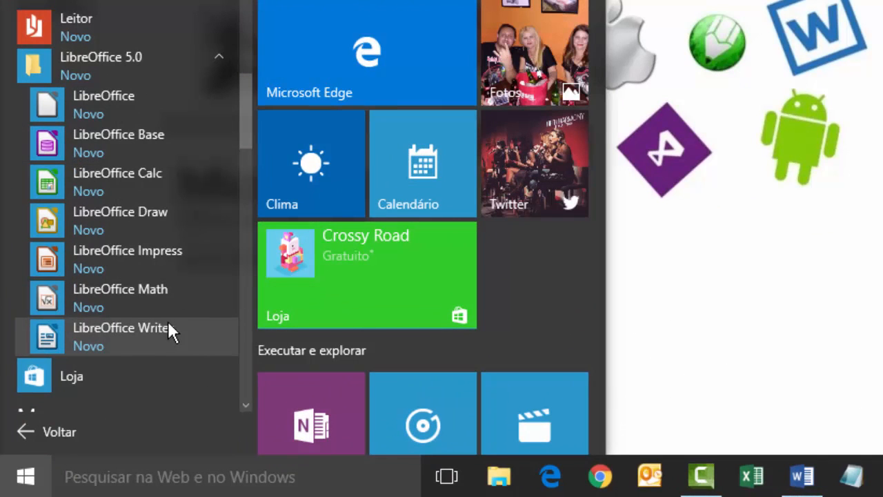
{"action": "left_click", "coordinate": [124, 185]}
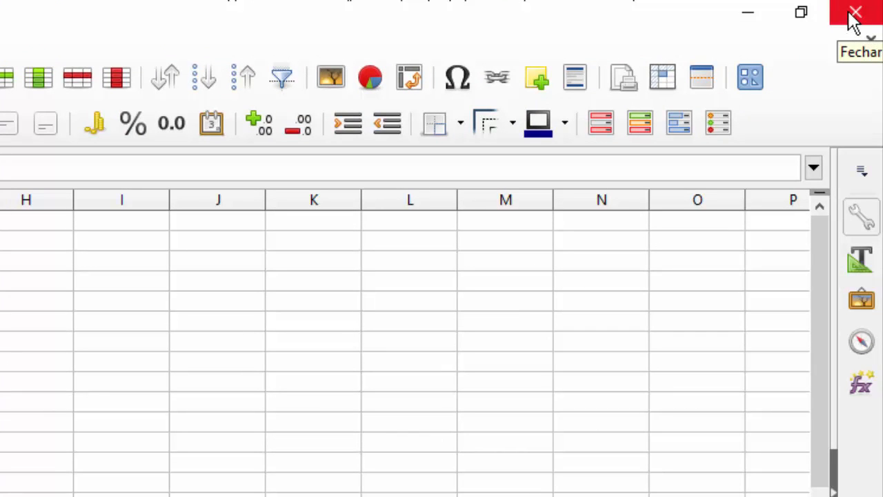
{"action": "left_click", "coordinate": [851, 19]}
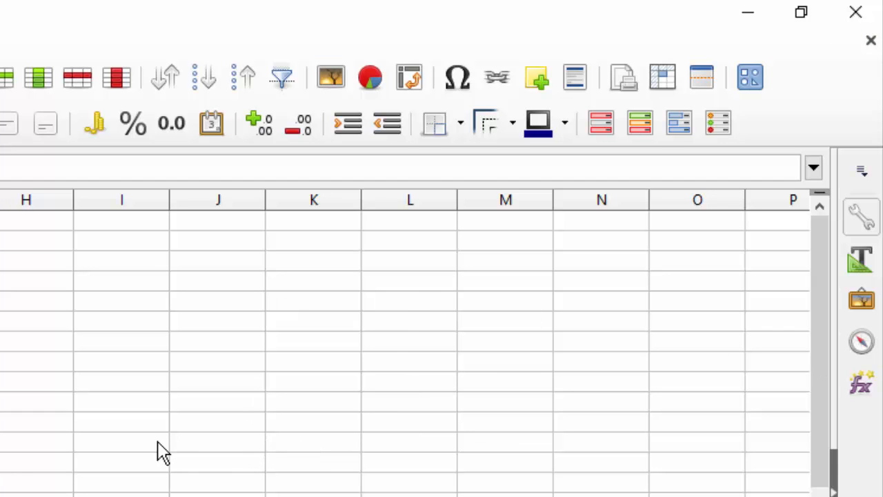
{"action": "key", "text": "ctrl+F4"}
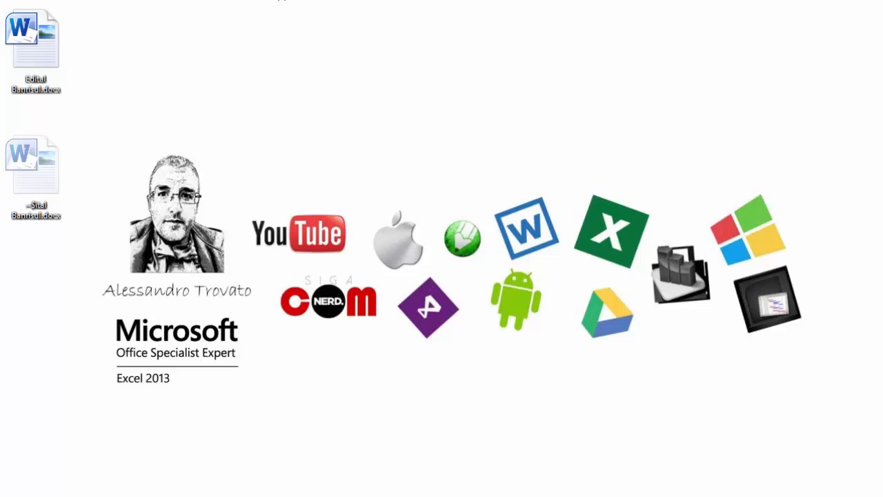
- Launch the general LibreOffice start screen from the LibreOffice 5.0 group of installed apps
{"action": "key", "text": "super"}
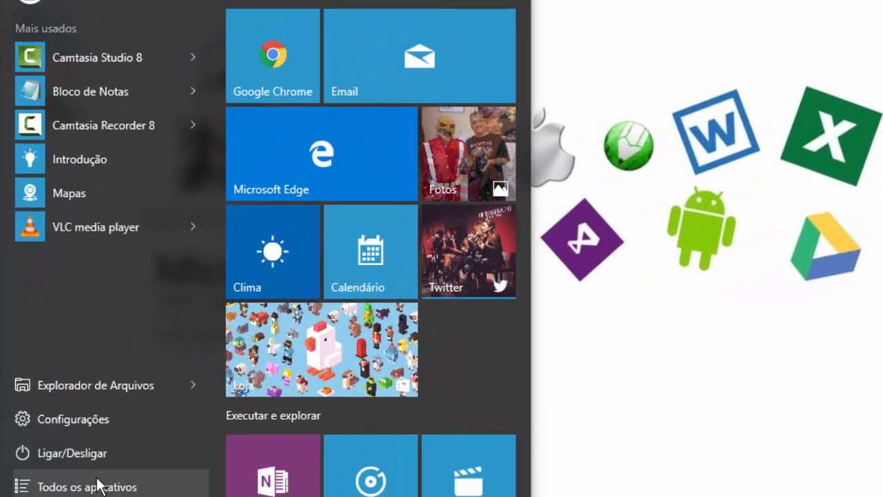
{"action": "left_click", "coordinate": [98, 485]}
{"action": "scroll", "coordinate": [126, 386], "scroll_direction": "down", "scroll_amount": 10}
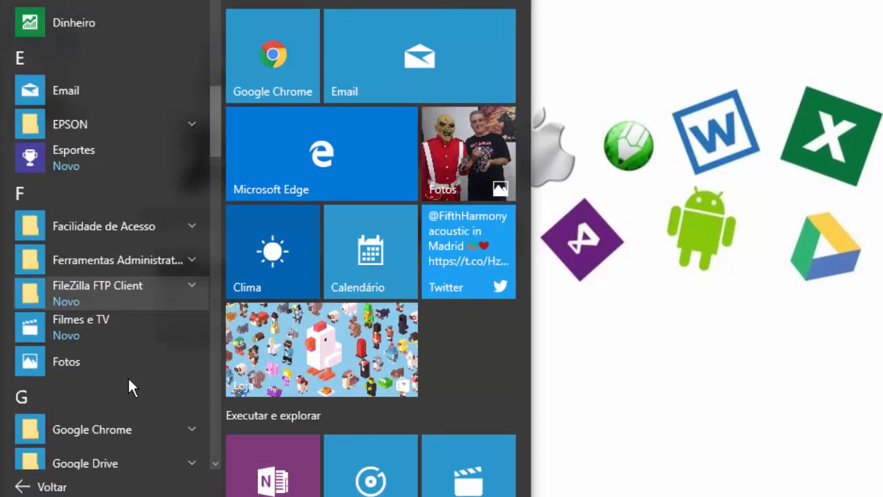
{"action": "scroll", "coordinate": [129, 378], "scroll_direction": "down", "scroll_amount": 8}
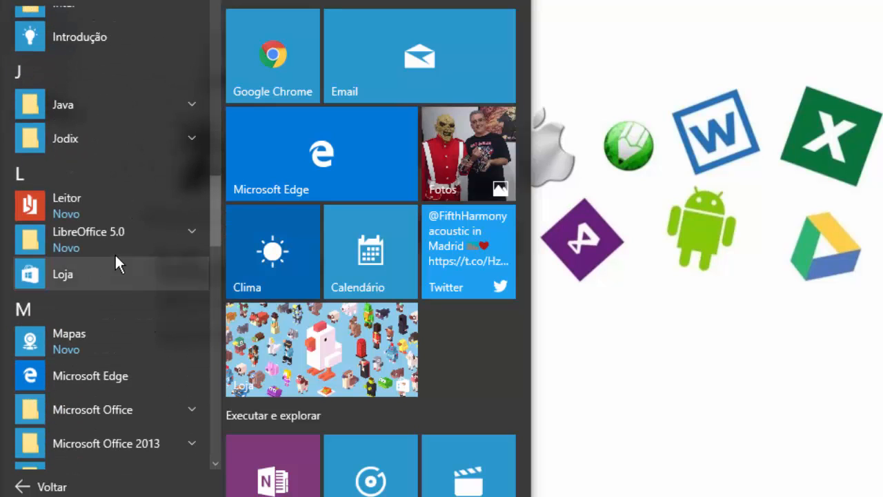
{"action": "left_click", "coordinate": [115, 252]}
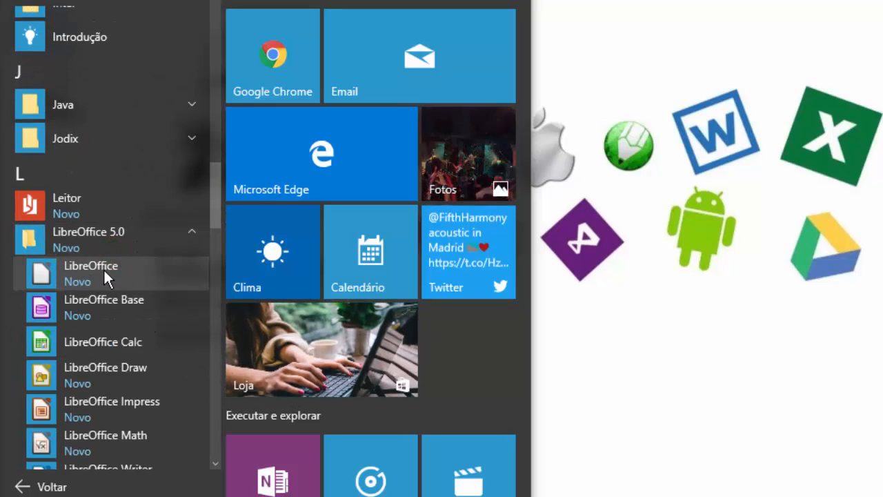
{"action": "left_click", "coordinate": [104, 273]}
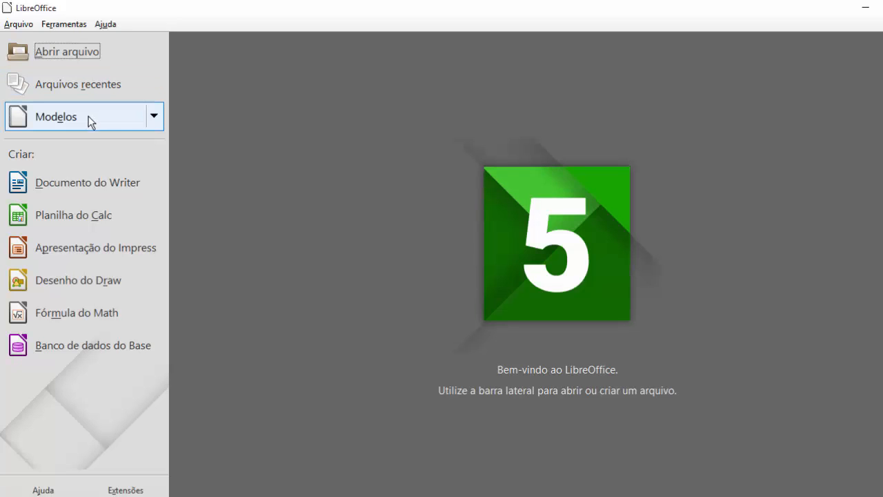
- Check the available template categories without choosing one, and create a new Calc spreadsheet
{"action": "left_click", "coordinate": [148, 117]}
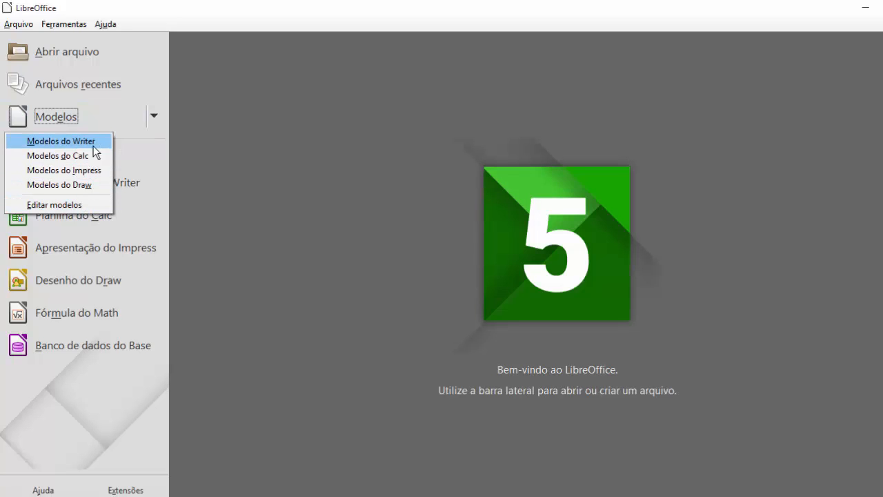
{"action": "left_click", "coordinate": [231, 152]}
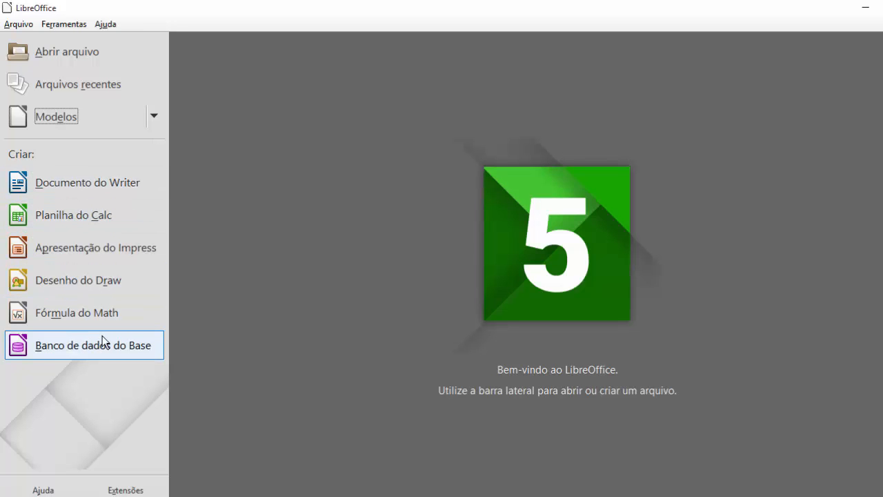
{"action": "left_click", "coordinate": [70, 223]}
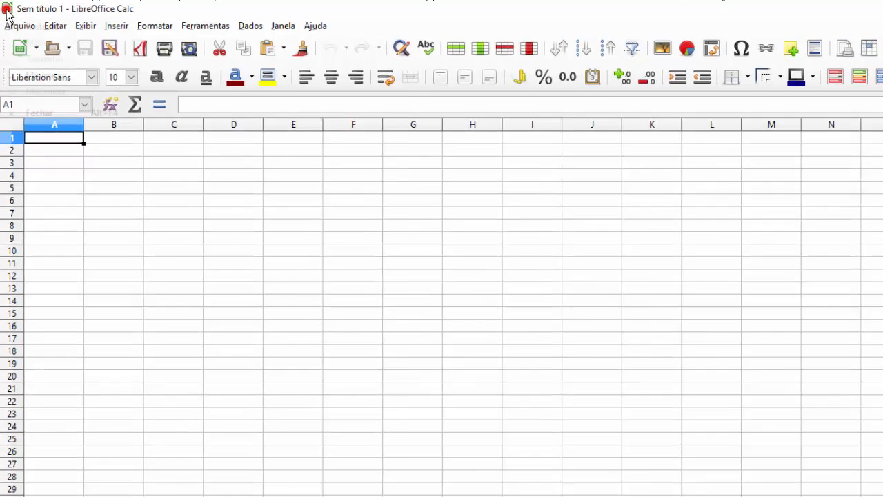
- Restore the Calc window to its smaller size and maximize it again through the window control options
{"action": "left_click", "coordinate": [5, 10]}
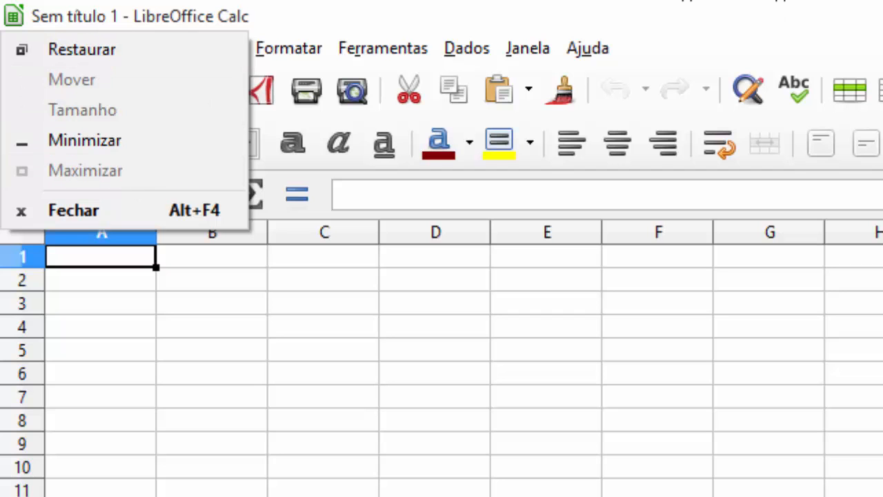
{"action": "left_click", "coordinate": [145, 58]}
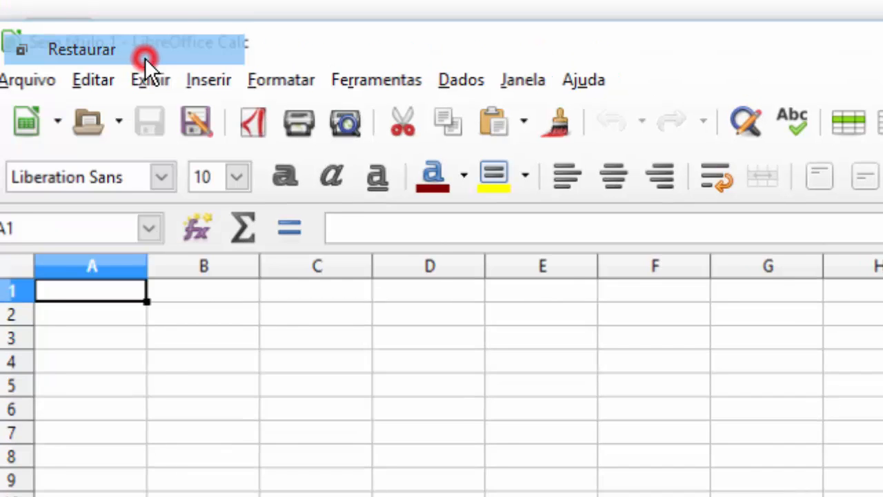
{"action": "left_click", "coordinate": [30, 53]}
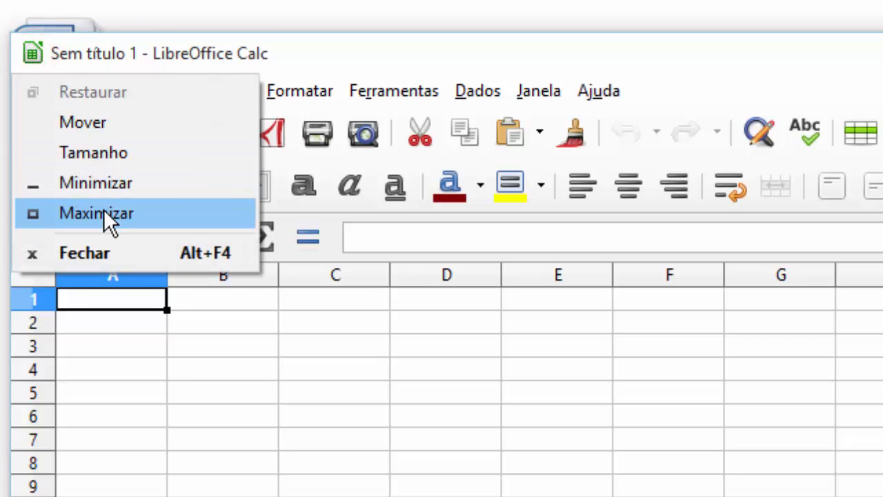
{"action": "left_click", "coordinate": [104, 209]}
- Display the Calc window control options, dismiss them, and display them a second time
{"action": "left_click", "coordinate": [14, 16]}
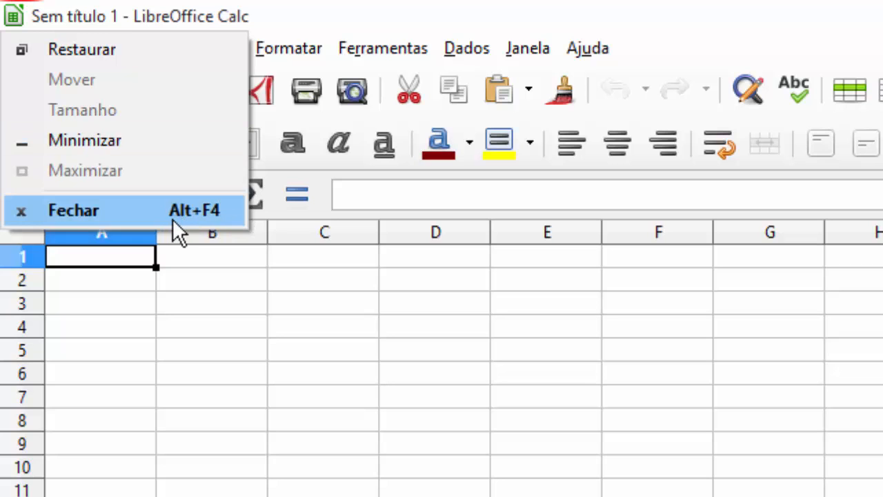
{"action": "left_click", "coordinate": [338, 10]}
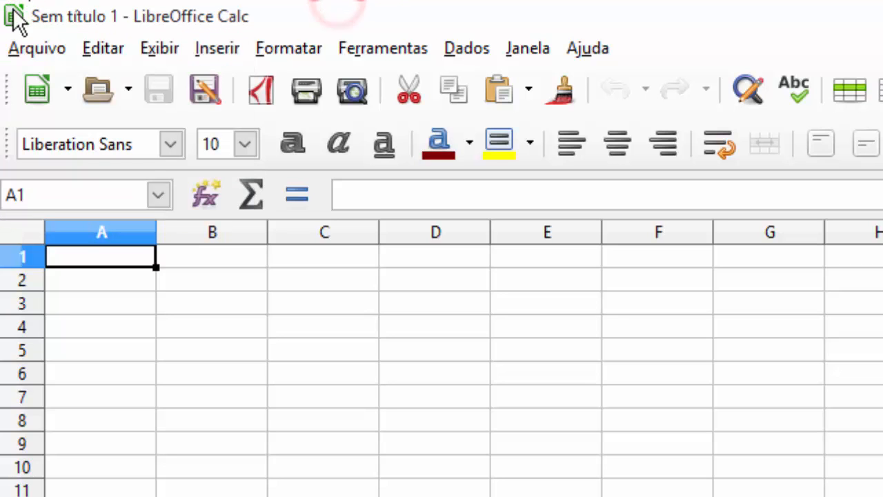
{"action": "key", "text": "alt+space"}
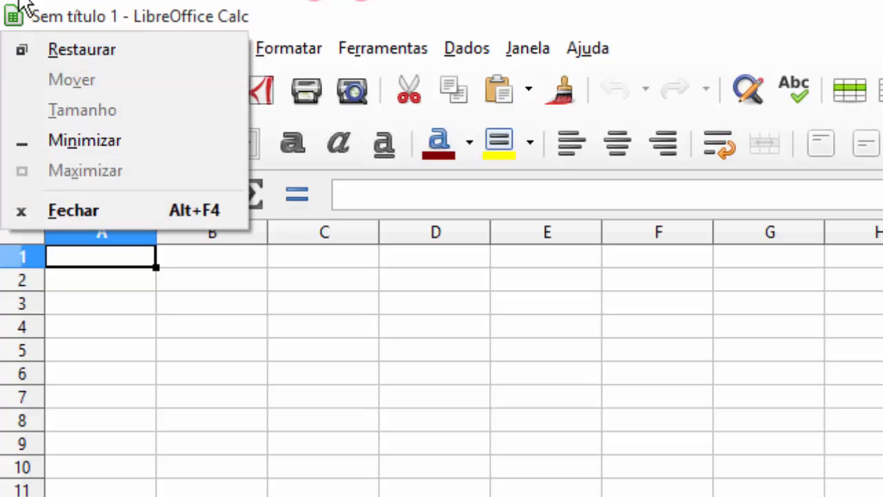
- Dismiss the Calc window control options, display them again to go through the entries, and close them without choosing one
{"action": "left_click", "coordinate": [419, 14]}
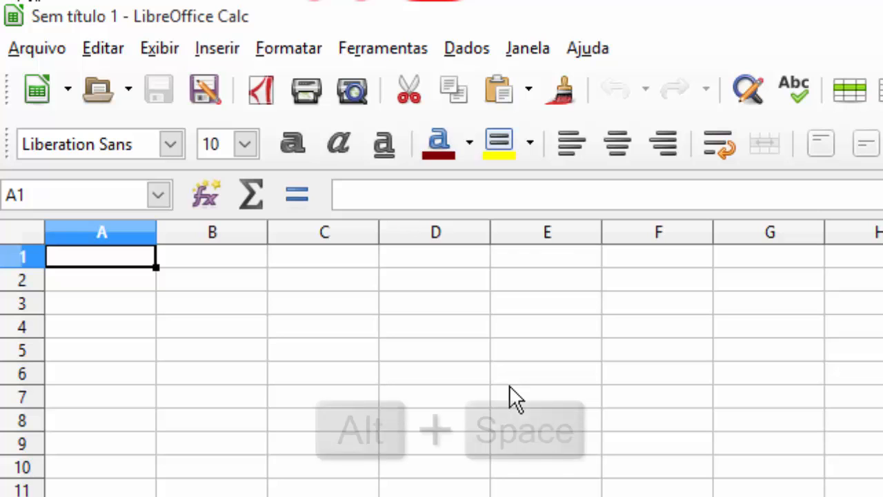
{"action": "key", "text": "alt+space"}
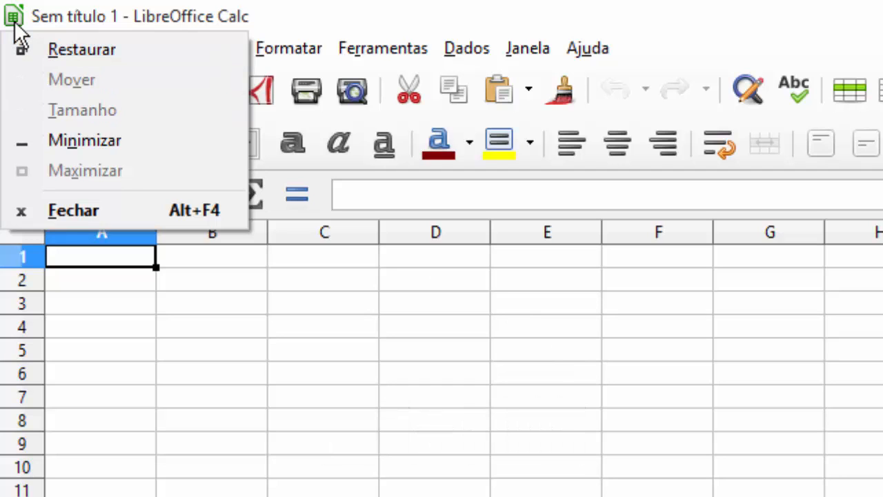
{"action": "key", "text": "Down"}
{"action": "key", "text": "Down"}
{"action": "key", "text": "Down"}
{"action": "key", "text": "Down"}
{"action": "key", "text": "Down"}
{"action": "key", "text": "Up"}
{"action": "key", "text": "Up"}
{"action": "key", "text": "Up"}
{"action": "key", "text": "Up"}
{"action": "key", "text": "Down"}
{"action": "key", "text": "Down"}
{"action": "key", "text": "Down"}
{"action": "key", "text": "Down"}
{"action": "key", "text": "Up"}
{"action": "key", "text": "Up"}
{"action": "key", "text": "Up"}
{"action": "key", "text": "Up"}
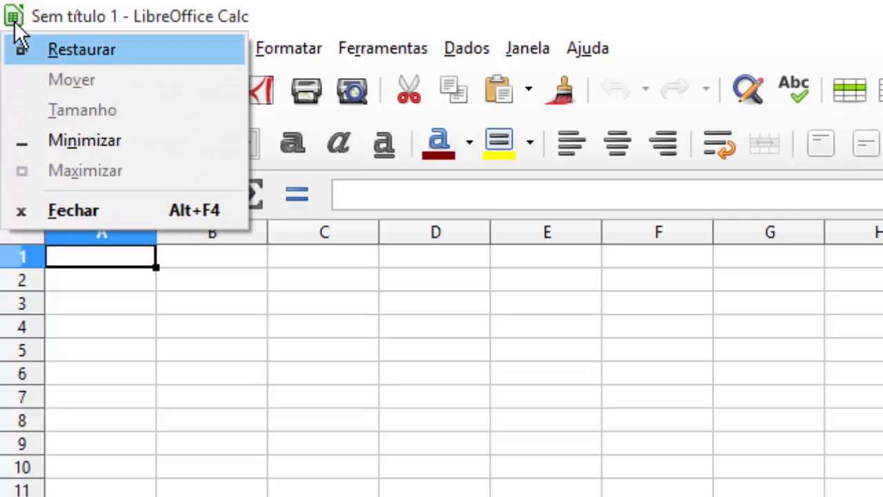
{"action": "key", "text": "Escape"}
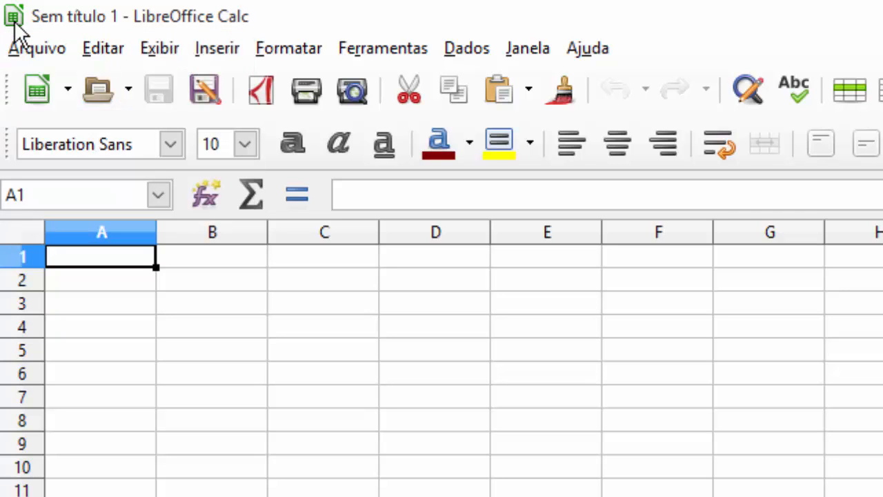
{"action": "key", "text": "Down"}
{"action": "key", "text": "Down"}
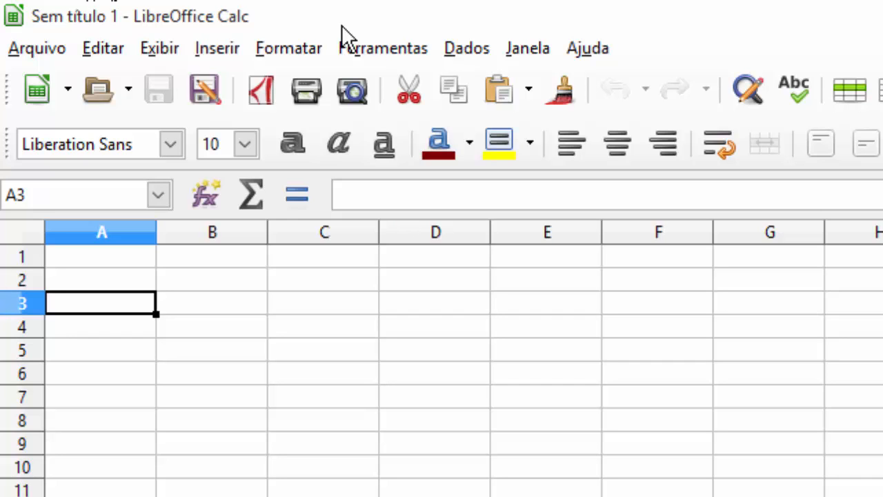
- Restore the maximized Calc window to its floating size and maximize it again
{"action": "left_click", "coordinate": [427, 5]}
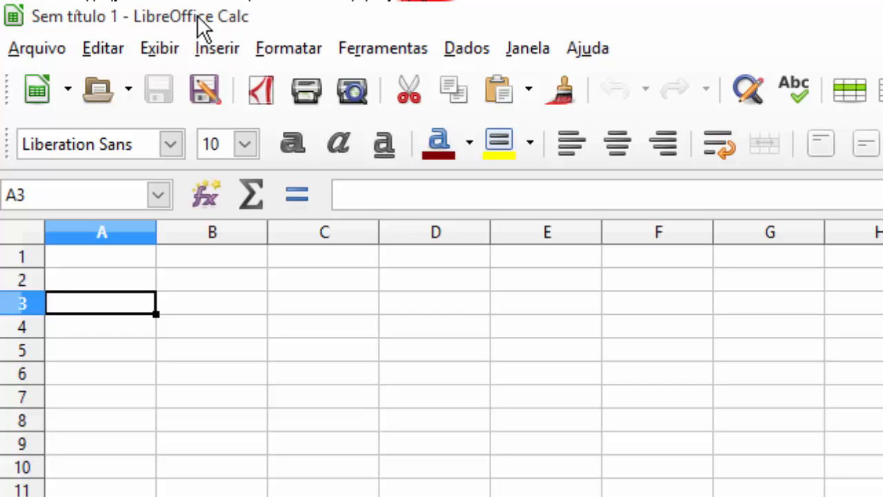
{"action": "double_click", "coordinate": [391, 9]}
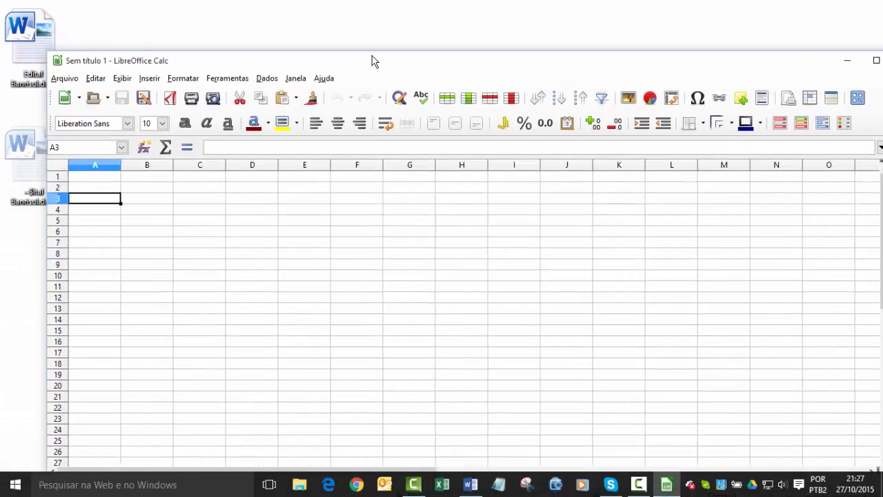
{"action": "left_click_drag", "start_coordinate": [373, 60], "coordinate": [335, 2]}
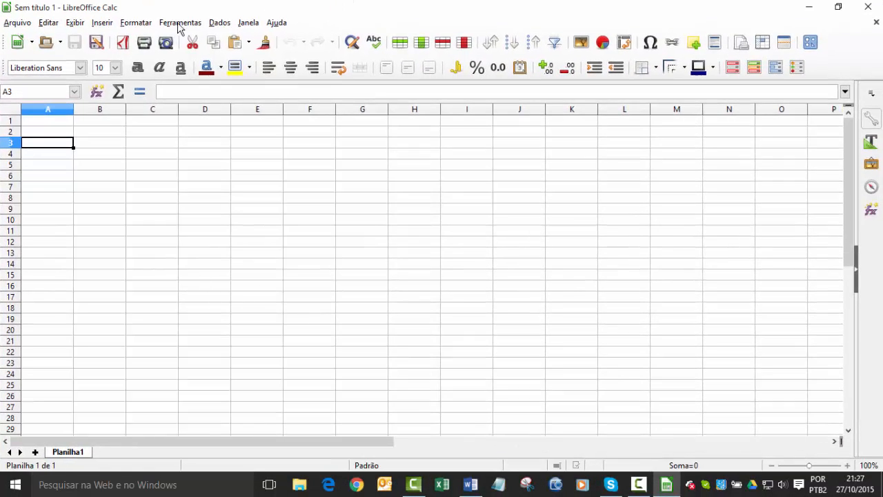
- Review the file commands, including those for new documents, opening files, recent documents and wizards, without choosing one
{"action": "left_click", "coordinate": [17, 24]}
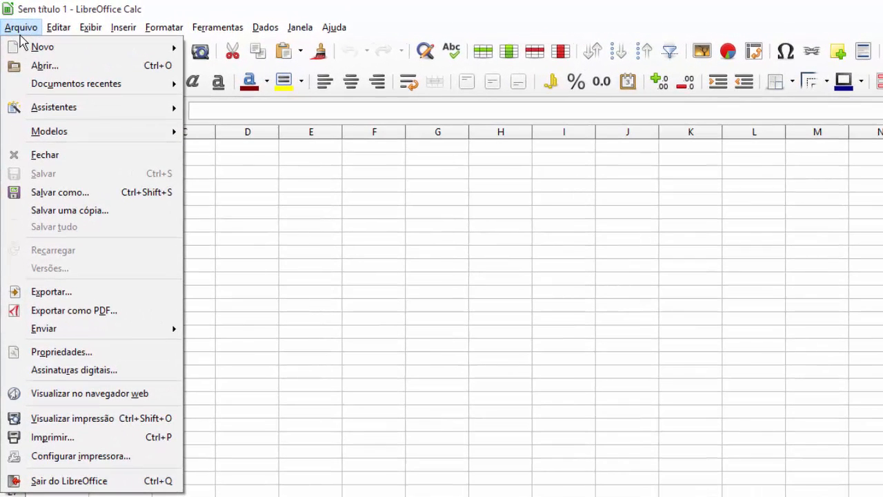
{"action": "key", "text": "Right"}
{"action": "left_click", "coordinate": [310, 182]}
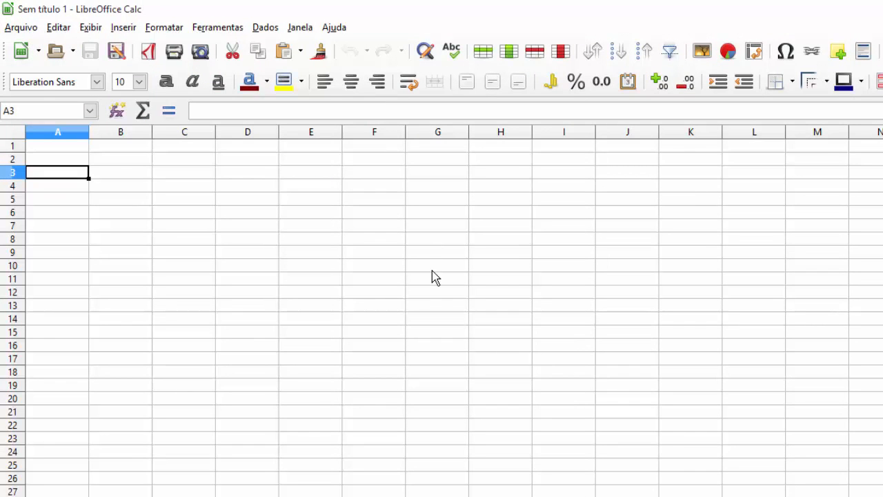
{"action": "key", "text": "alt+a"}
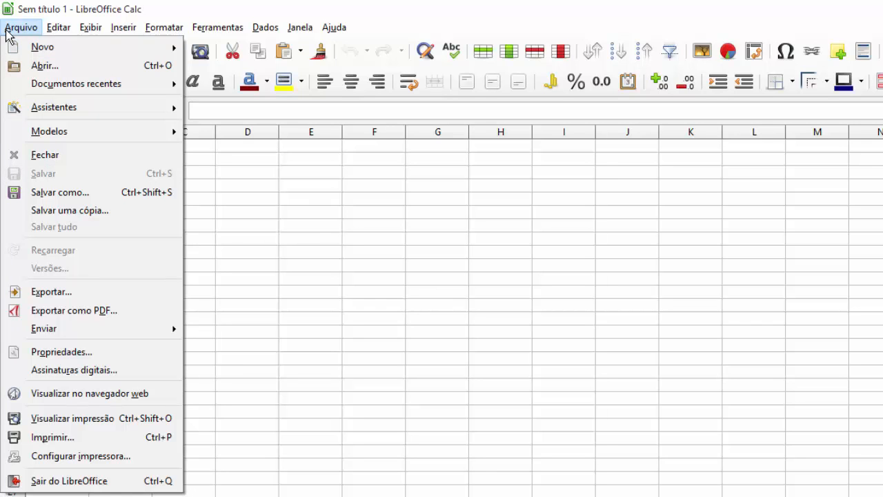
{"action": "mouse_move", "coordinate": [47, 48]}
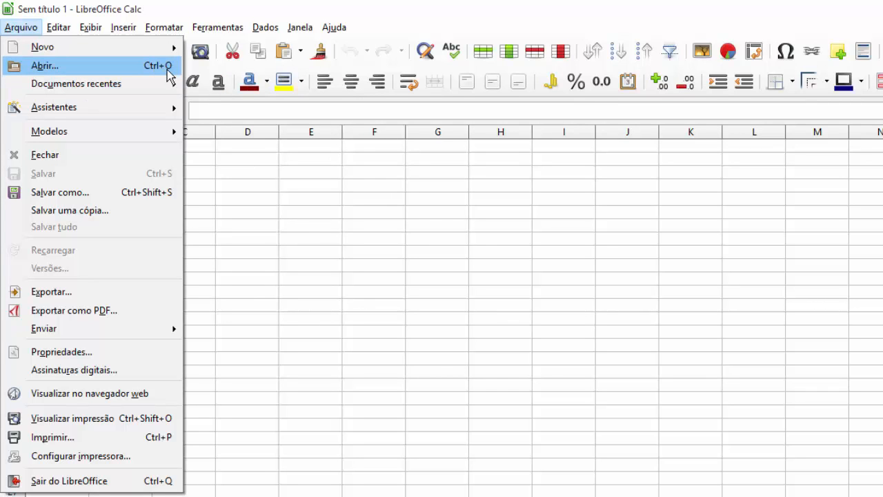
{"action": "mouse_move", "coordinate": [91, 90]}
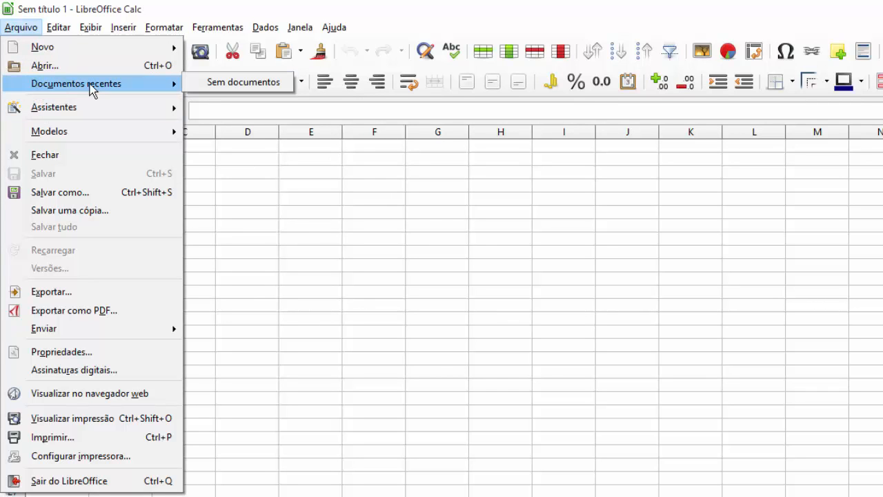
{"action": "mouse_move", "coordinate": [59, 115]}
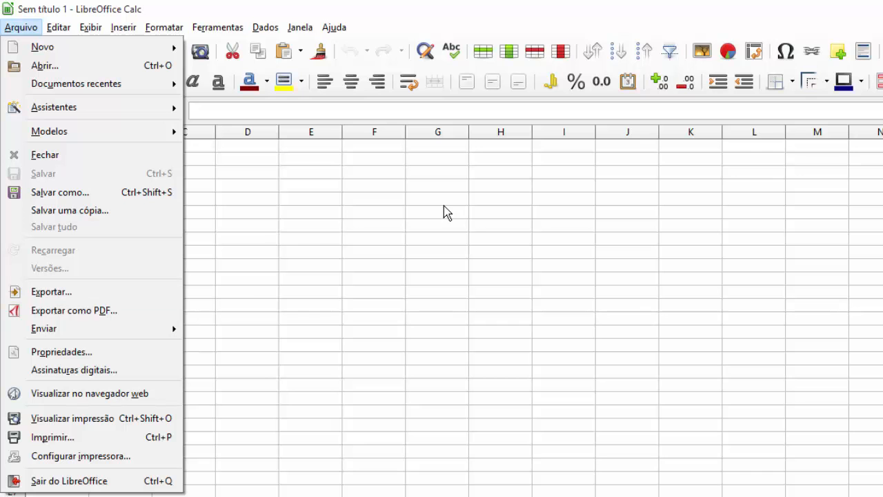
- Check the export file types, select PDF - Portable Document Format for the spreadsheet, and cancel the export
{"action": "left_click", "coordinate": [69, 292]}
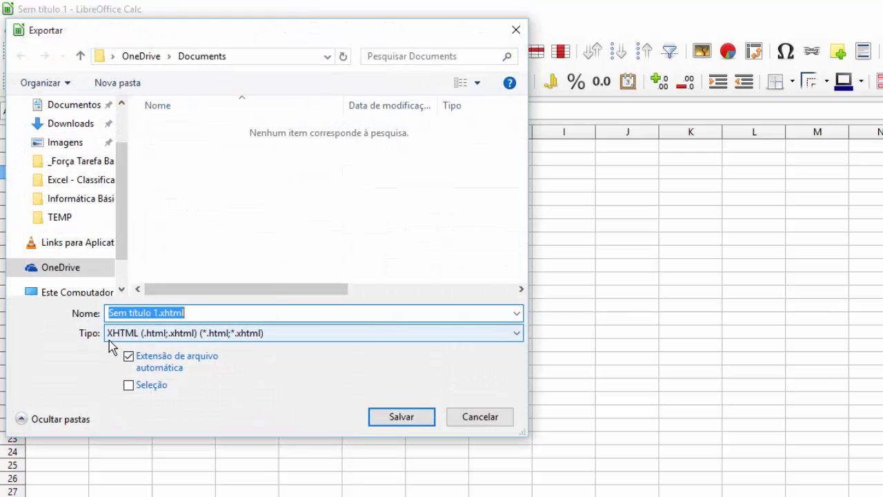
{"action": "left_click", "coordinate": [253, 335]}
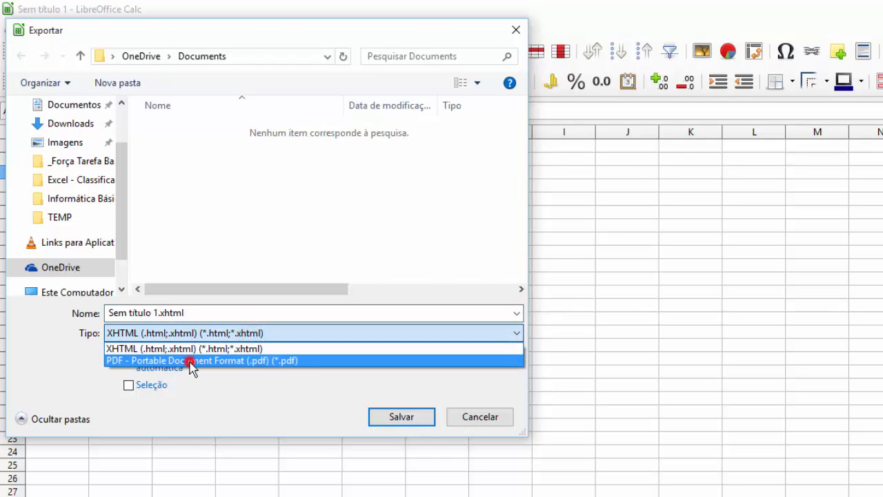
{"action": "left_click", "coordinate": [190, 361]}
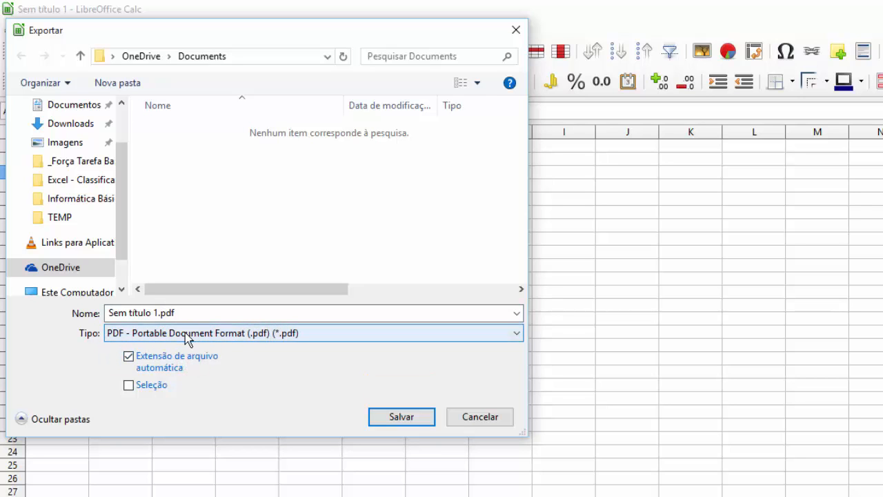
{"action": "left_click", "coordinate": [186, 314]}
{"action": "left_click", "coordinate": [508, 423]}
- Review the direct PDF export, sending and properties commands for the file without running any of them
{"action": "left_click", "coordinate": [21, 28]}
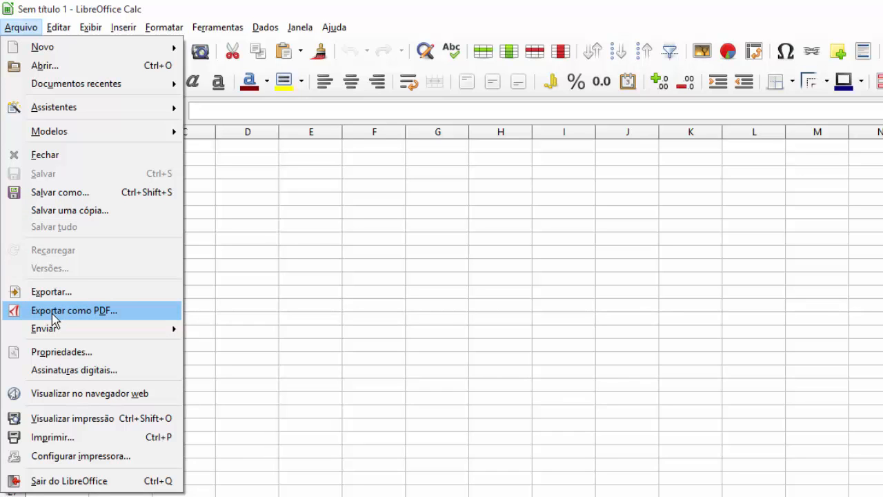
{"action": "mouse_move", "coordinate": [56, 331]}
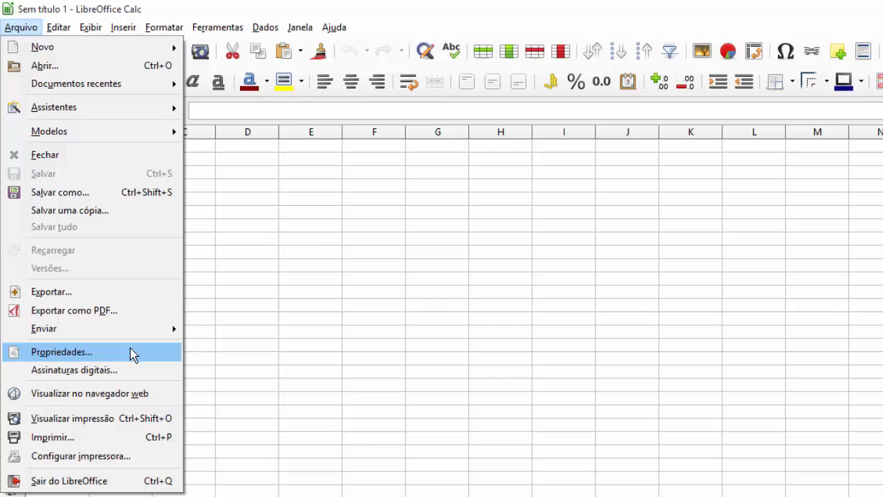
{"action": "left_click", "coordinate": [345, 227]}
- Enter the text "Teste" in cell A1
{"action": "left_click", "coordinate": [202, 203]}
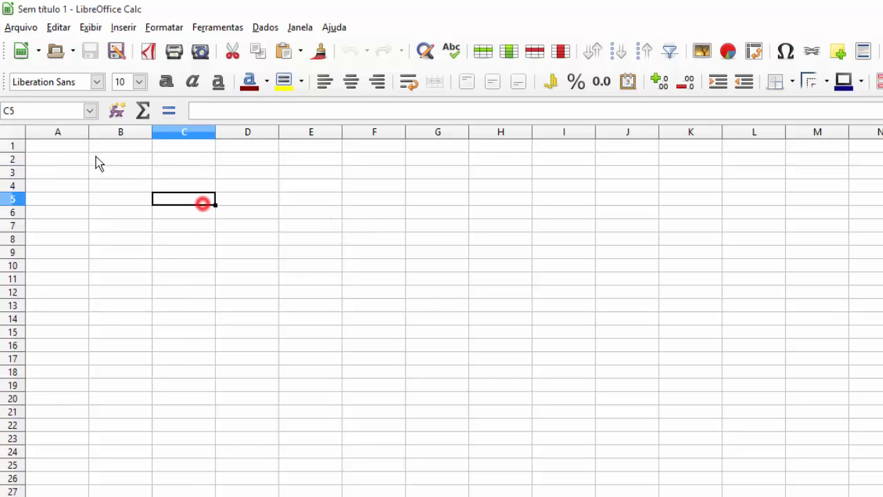
{"action": "left_click", "coordinate": [76, 149]}
{"action": "type", "text": "Te"}
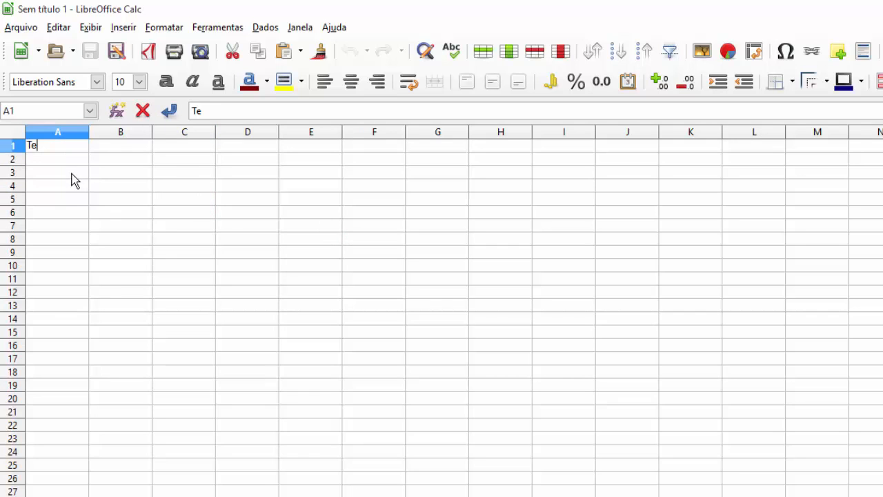
{"action": "type", "text": "ste"}
{"action": "key", "text": "Return"}
{"action": "left_click", "coordinate": [20, 29]}
{"action": "left_click", "coordinate": [85, 198]}
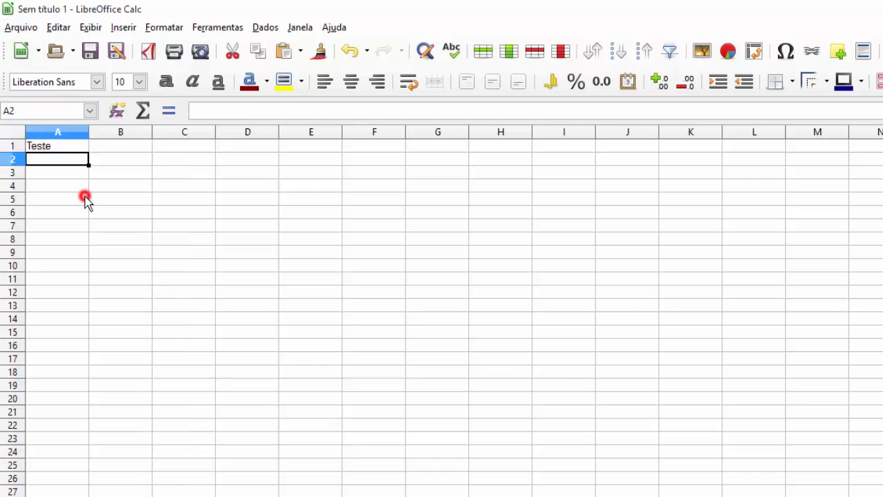
{"action": "key", "text": "Escape"}
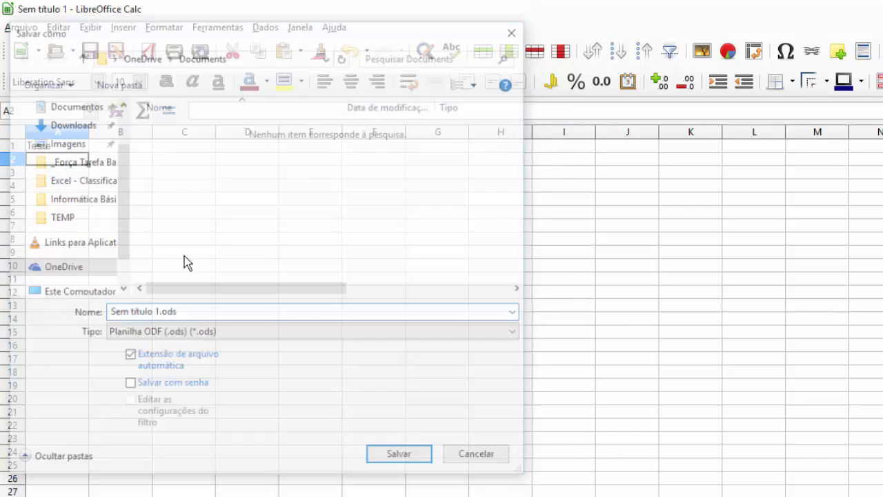
- Save the spreadsheet as "teste de salvamento" in the TEMP folder, using the Planilha ODF (.ods) format
{"action": "left_click", "coordinate": [17, 28]}
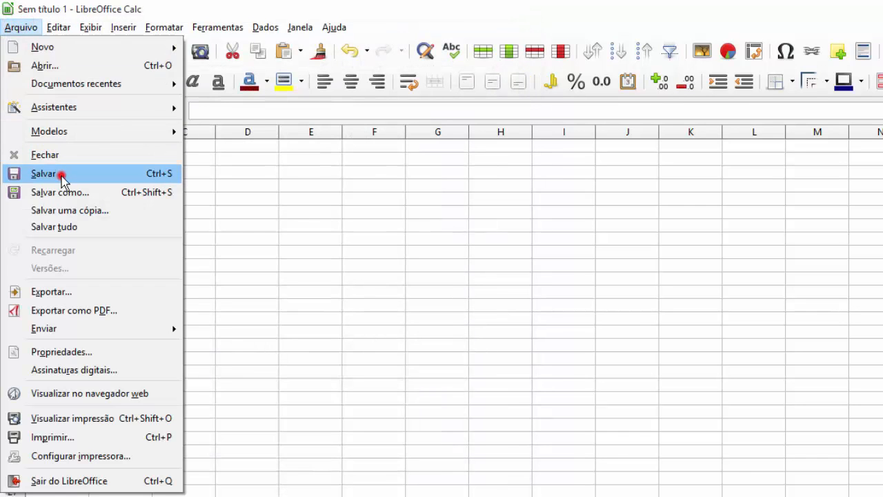
{"action": "left_click", "coordinate": [59, 173]}
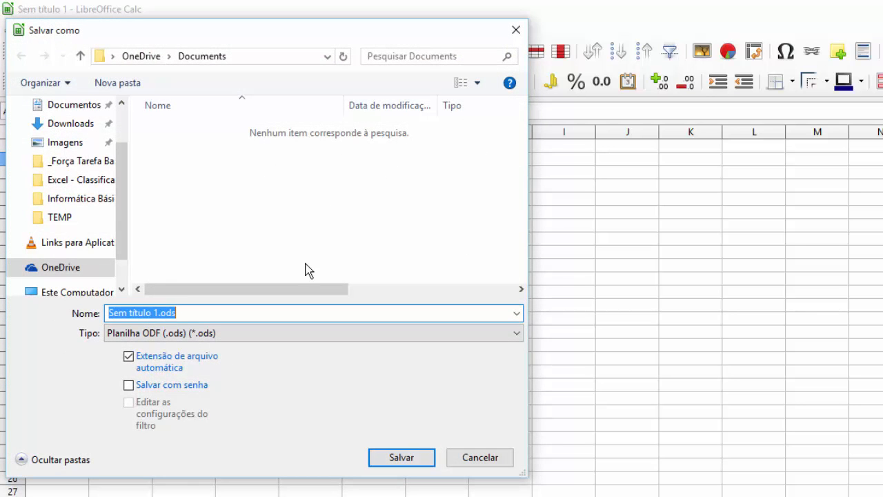
{"action": "left_click", "coordinate": [69, 217]}
{"action": "left_click", "coordinate": [179, 317]}
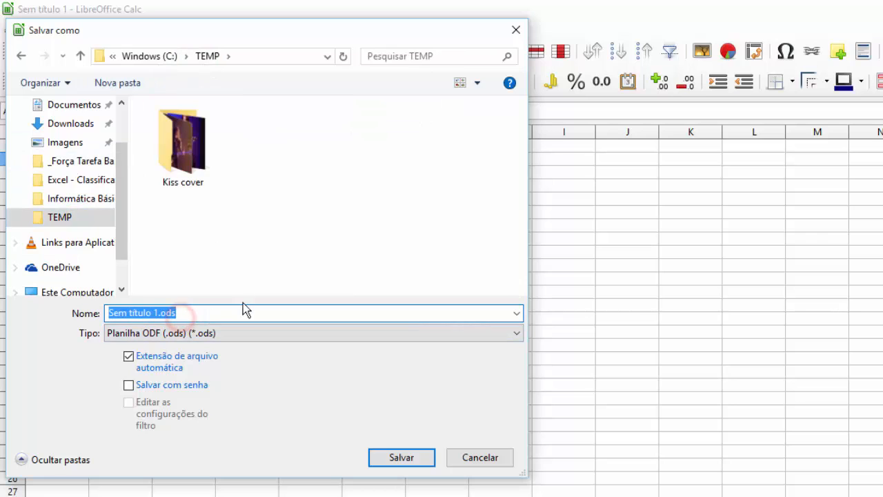
{"action": "type", "text": "teSTE DE"}
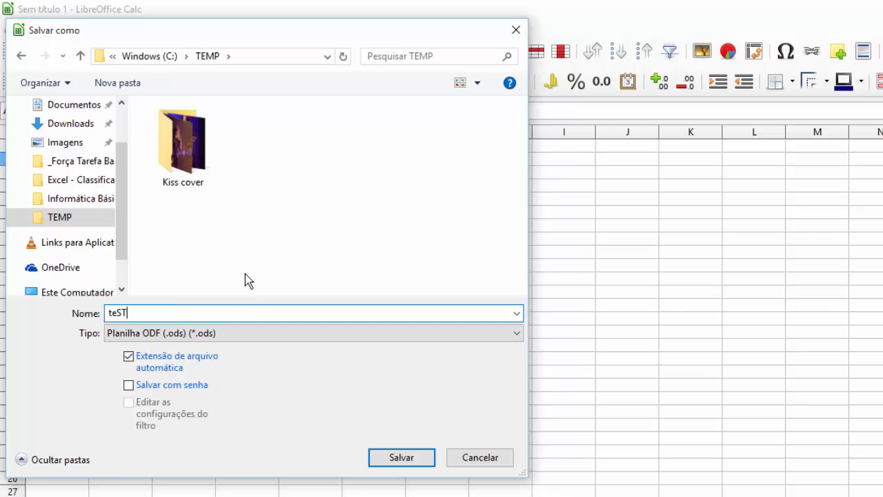
{"action": "key", "text": "BackSpace"}
{"action": "key", "text": "BackSpace"}
{"action": "key", "text": "BackSpace"}
{"action": "key", "text": "BackSpace"}
{"action": "key", "text": "BackSpace"}
{"action": "key", "text": "BackSpace"}
{"action": "key", "text": "BackSpace"}
{"action": "type", "text": "este de salvamento"}
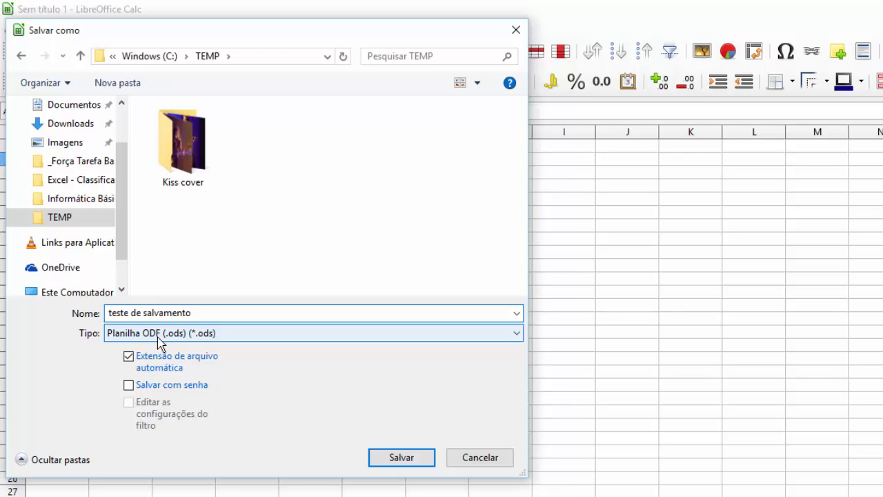
{"action": "left_click", "coordinate": [402, 457]}
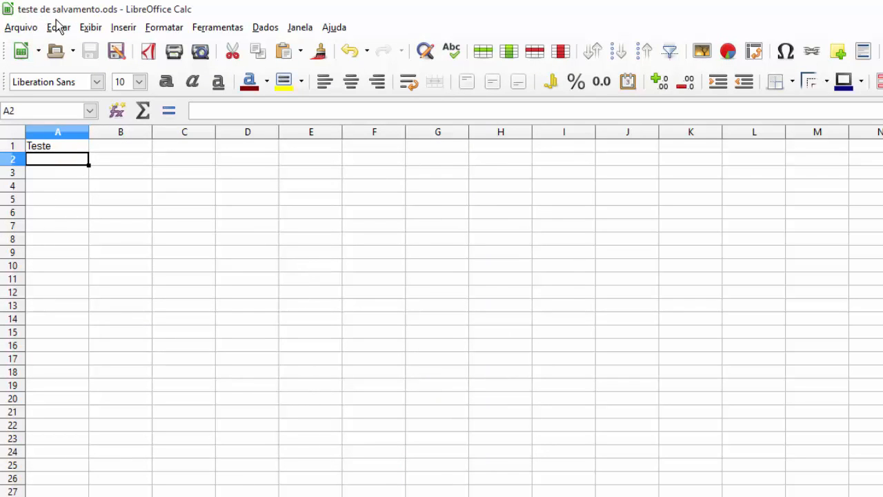
- Select cell A1 and open the properties of the saved spreadsheet
{"action": "left_click", "coordinate": [113, 147]}
{"action": "left_click", "coordinate": [48, 145]}
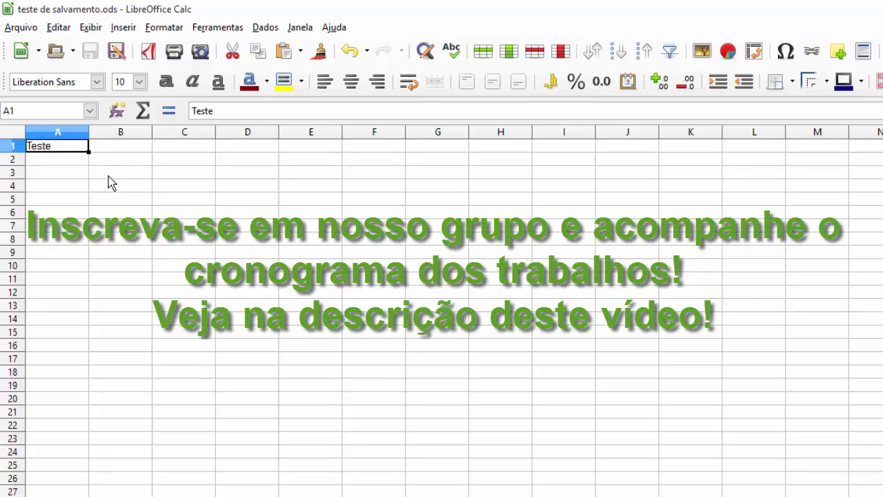
{"action": "left_click", "coordinate": [20, 27]}
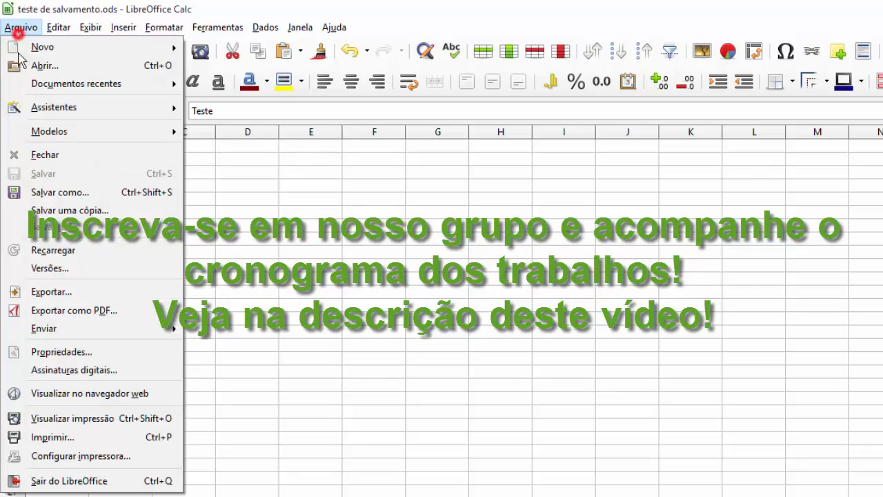
{"action": "left_click", "coordinate": [122, 351]}
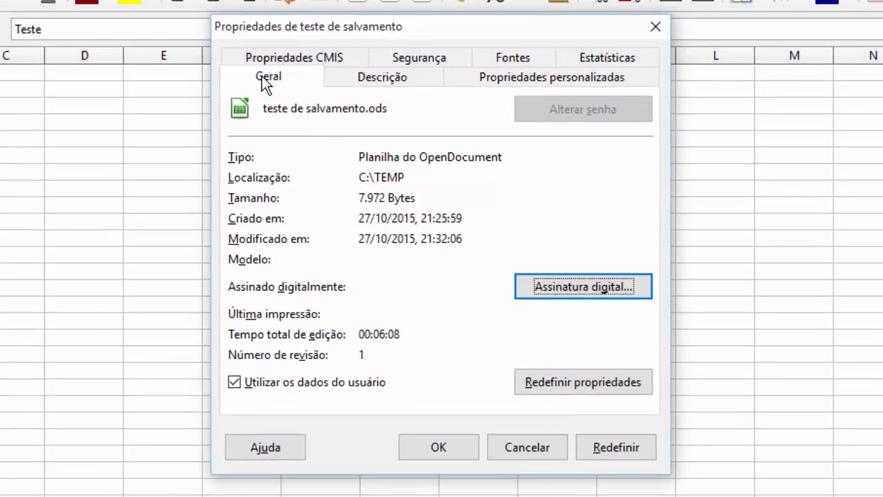
- Examine the file's general properties: type, location, size, creation and modification dates, template, total editing time and revision number
{"action": "left_click_drag", "start_coordinate": [466, 156], "coordinate": [359, 177]}
{"action": "left_click", "coordinate": [407, 177]}
{"action": "left_click_drag", "start_coordinate": [412, 198], "coordinate": [358, 198]}
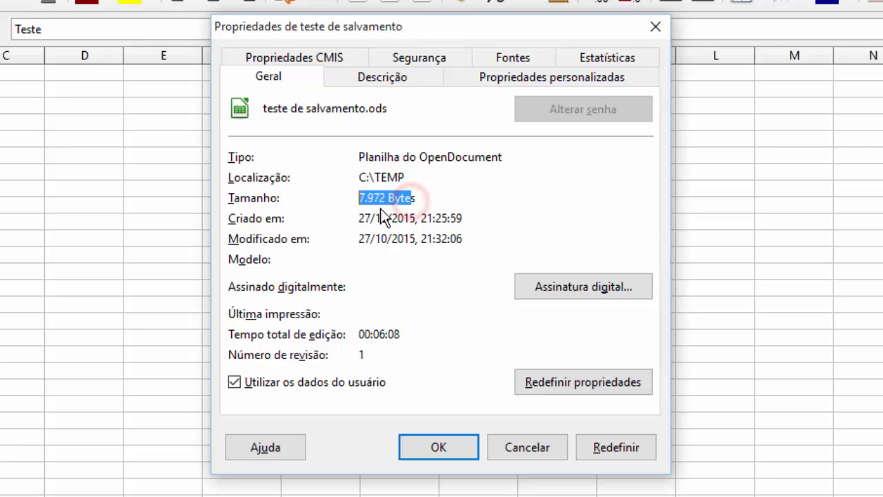
{"action": "left_click", "coordinate": [254, 218]}
{"action": "left_click", "coordinate": [410, 219]}
{"action": "double_click", "coordinate": [418, 233]}
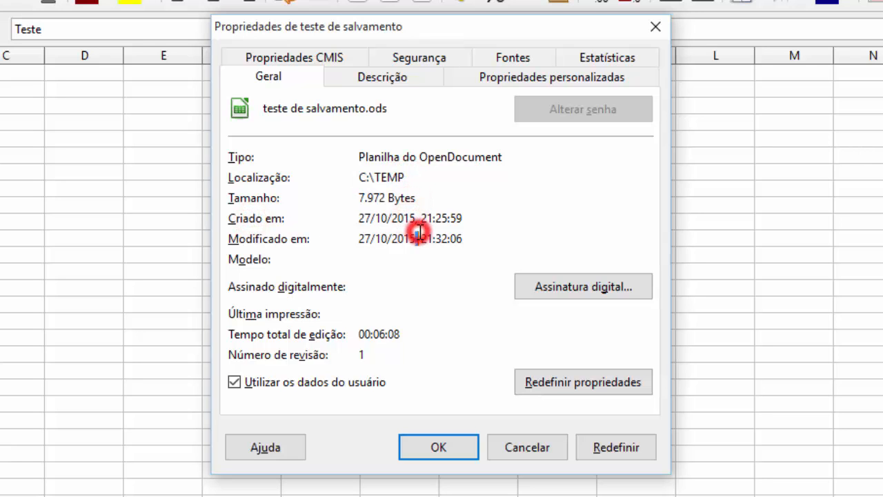
{"action": "left_click", "coordinate": [258, 260]}
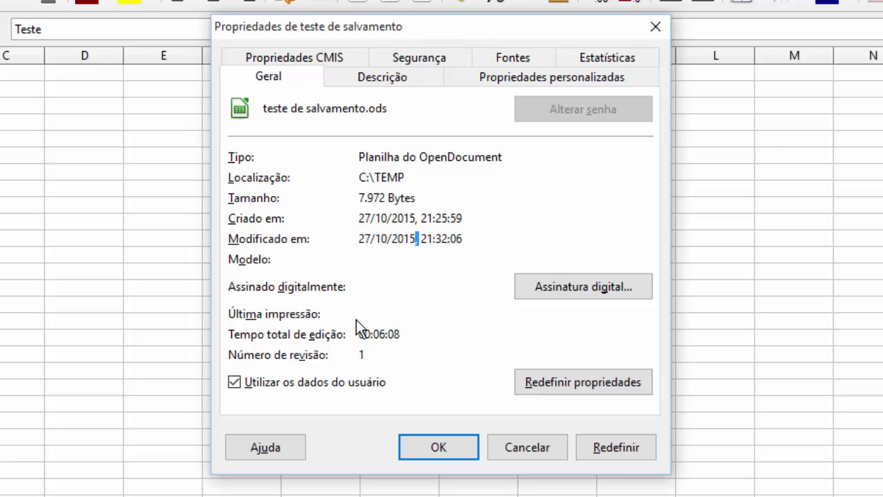
{"action": "left_click_drag", "start_coordinate": [373, 334], "coordinate": [404, 333]}
{"action": "left_click", "coordinate": [314, 343]}
{"action": "left_click", "coordinate": [349, 352]}
- Review the title, subject, keywords and comments fields, the custom properties and the CMIS properties without filling anything in
{"action": "left_click", "coordinate": [396, 74]}
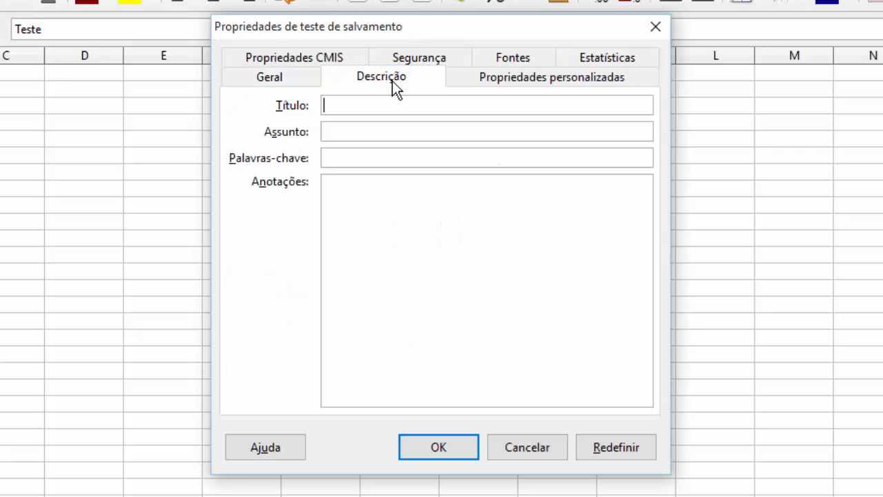
{"action": "left_click", "coordinate": [356, 111]}
{"action": "left_click", "coordinate": [351, 127]}
{"action": "left_click", "coordinate": [354, 150]}
{"action": "left_click", "coordinate": [371, 209]}
{"action": "left_click", "coordinate": [483, 82]}
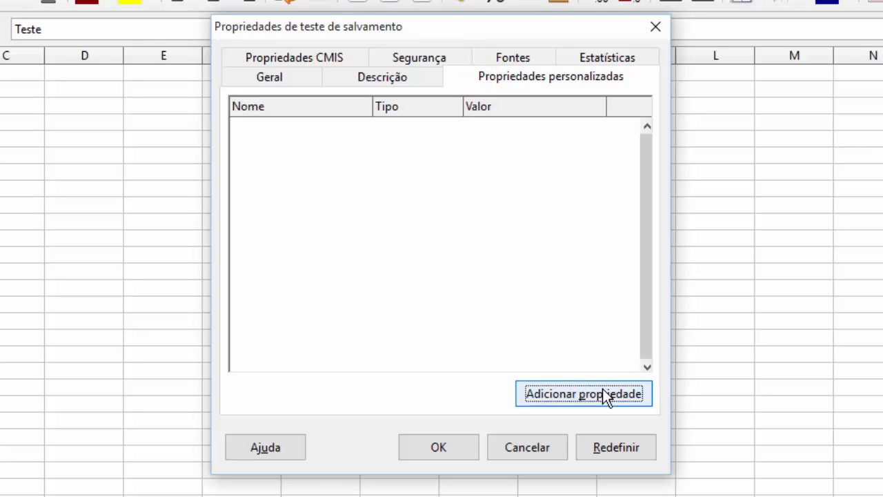
{"action": "left_click", "coordinate": [287, 62]}
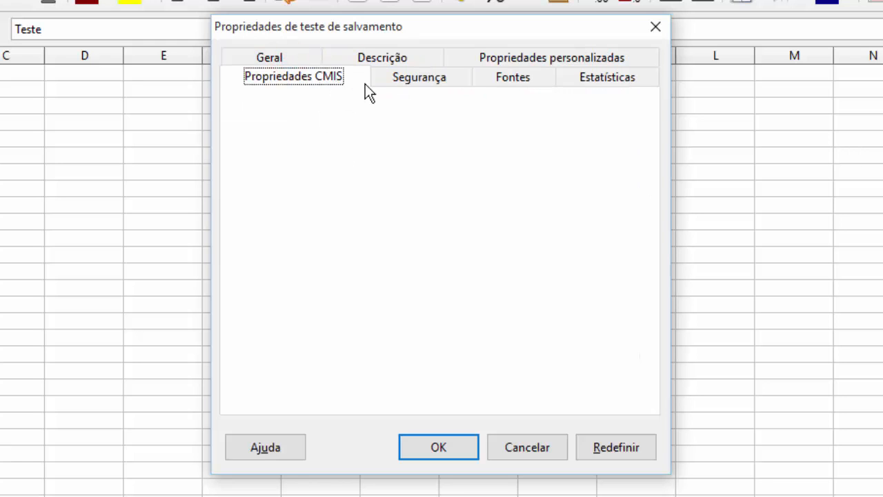
- Try the read-only opening and change recording options in the security properties, switching both off again
{"action": "left_click", "coordinate": [406, 79]}
{"action": "left_click", "coordinate": [308, 131]}
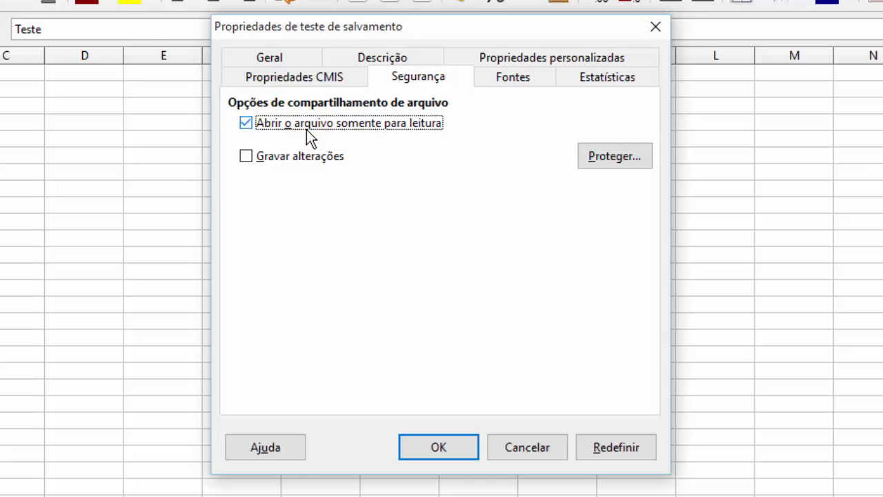
{"action": "left_click", "coordinate": [306, 129]}
{"action": "left_click", "coordinate": [294, 157]}
{"action": "left_click", "coordinate": [294, 157]}
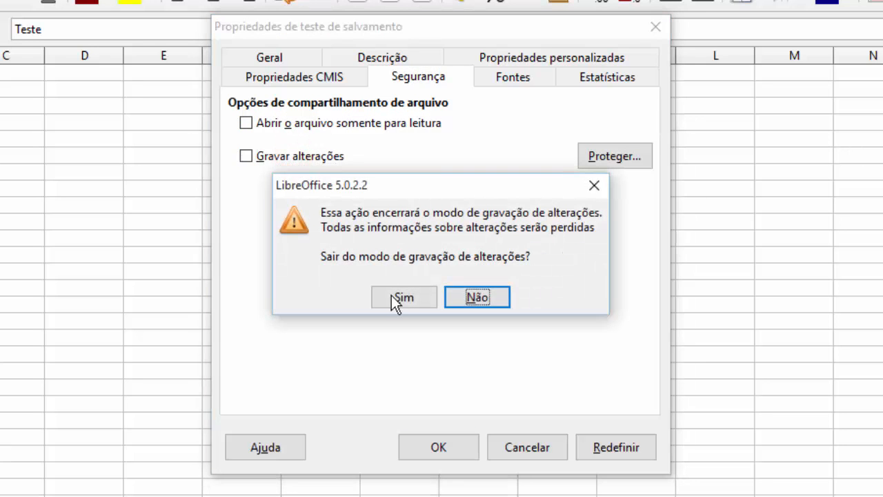
{"action": "left_click", "coordinate": [455, 291]}
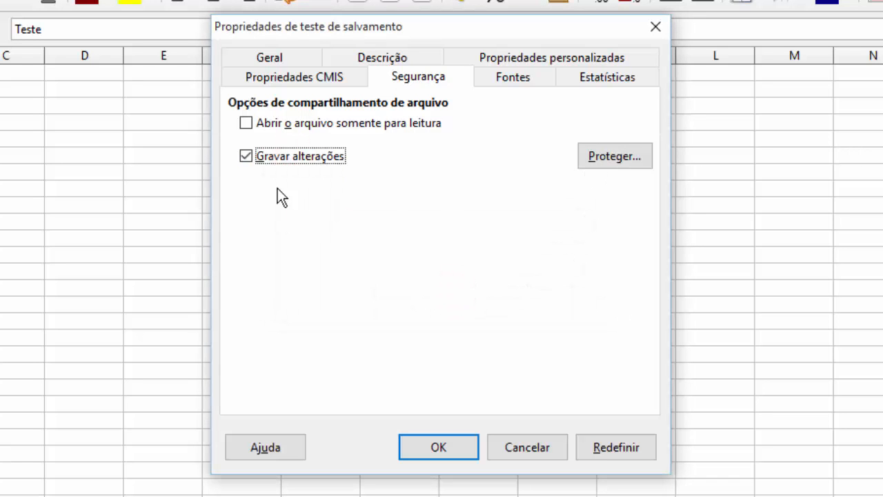
{"action": "left_click", "coordinate": [247, 157]}
{"action": "left_click", "coordinate": [417, 296]}
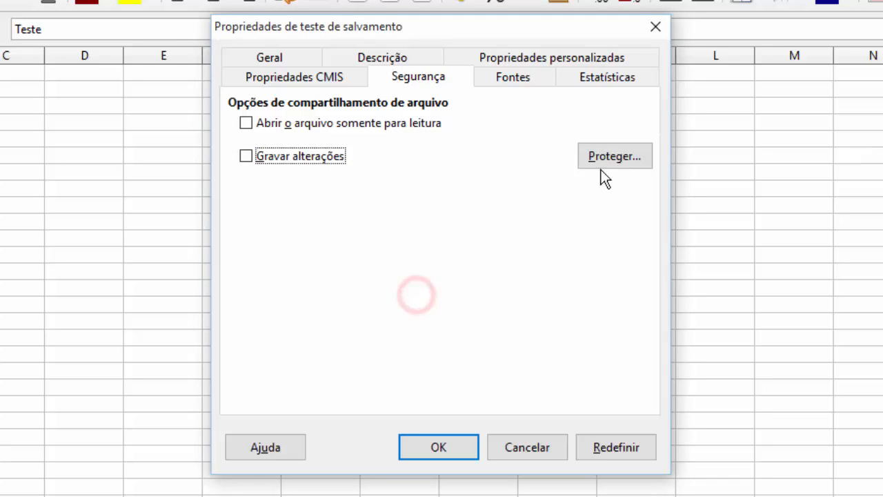
- Review the font embedding option and the document statistics, and close the file properties
{"action": "left_click", "coordinate": [480, 74]}
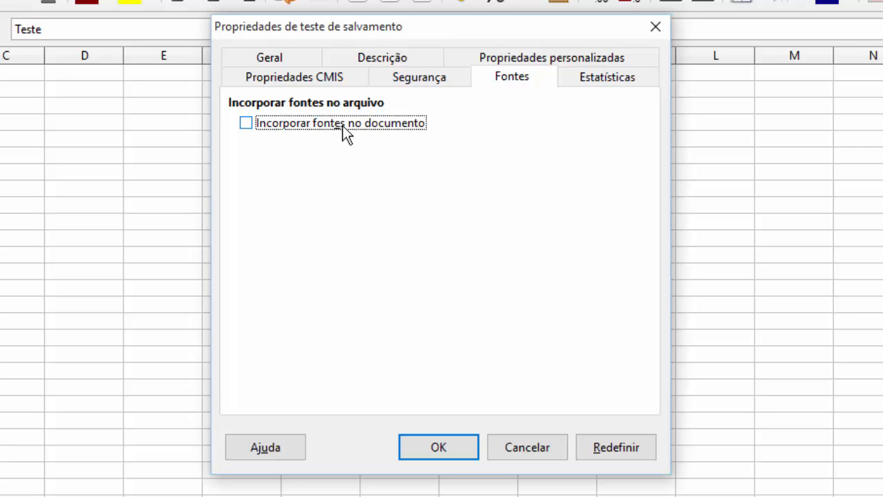
{"action": "left_click", "coordinate": [591, 80]}
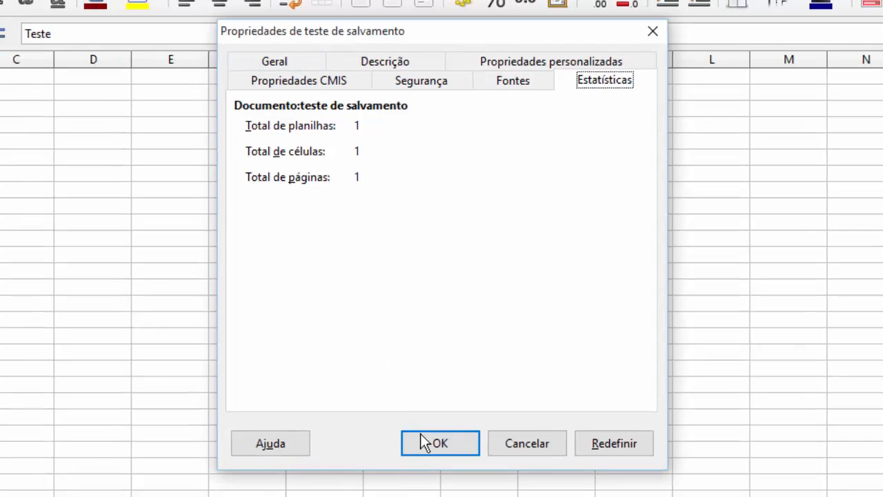
{"action": "left_click", "coordinate": [424, 442]}
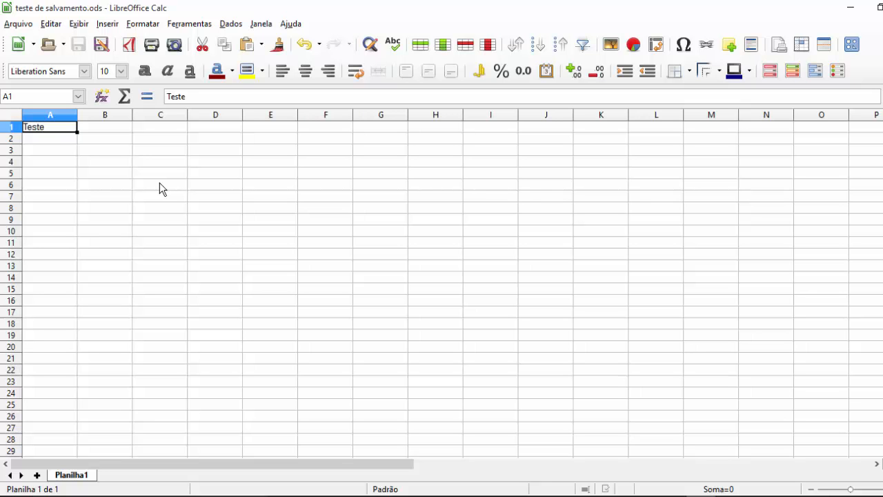
- Review the available editing, view and insert commands without running any of them
{"action": "left_click", "coordinate": [21, 24]}
{"action": "mouse_move", "coordinate": [61, 28]}
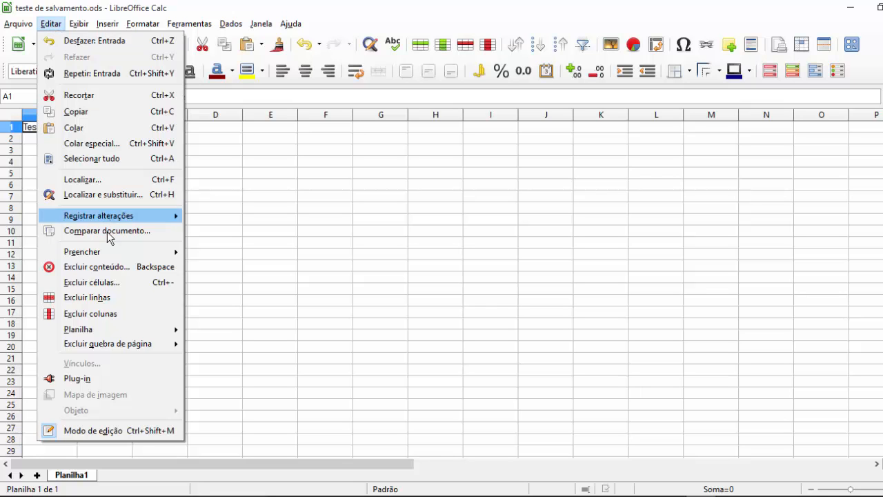
{"action": "mouse_move", "coordinate": [117, 255]}
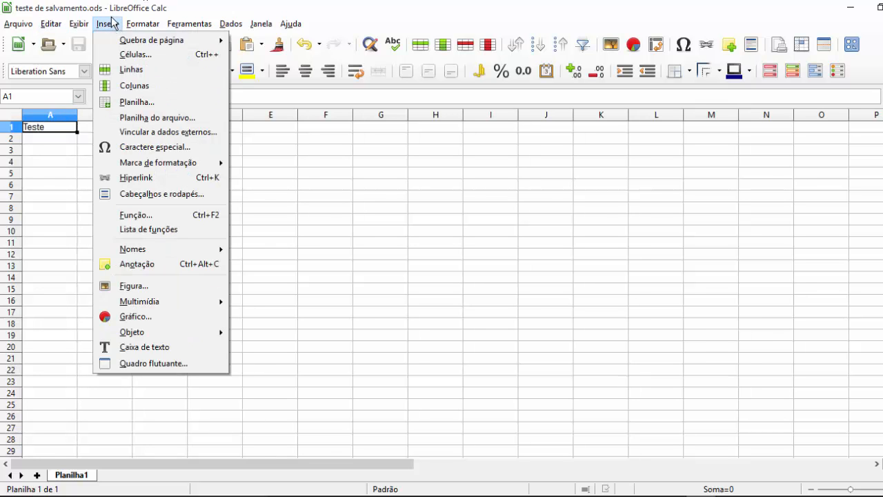
{"action": "mouse_move", "coordinate": [79, 27]}
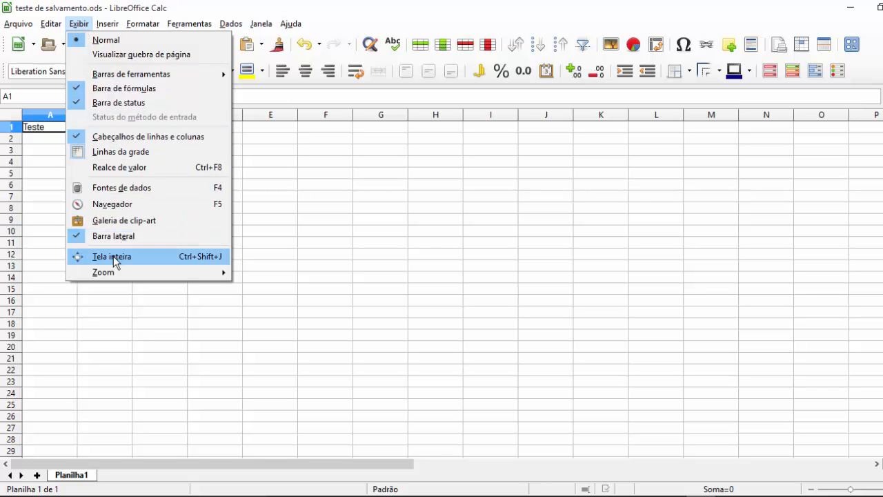
{"action": "mouse_move", "coordinate": [119, 26]}
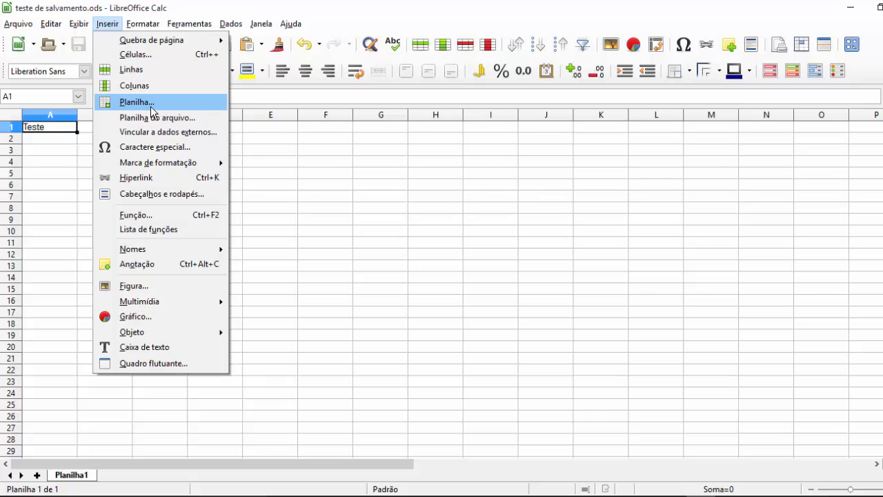
{"action": "left_click", "coordinate": [315, 17]}
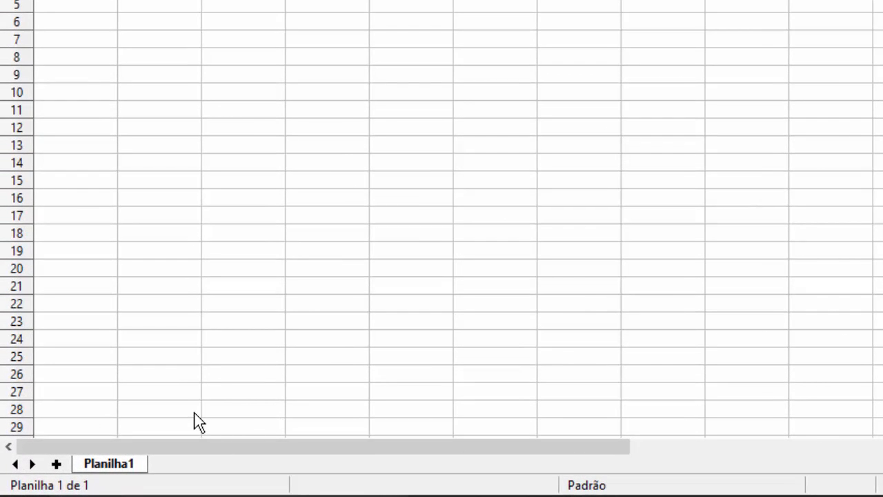
- Add a new sheet after Planilha1
{"action": "left_click", "coordinate": [57, 466]}
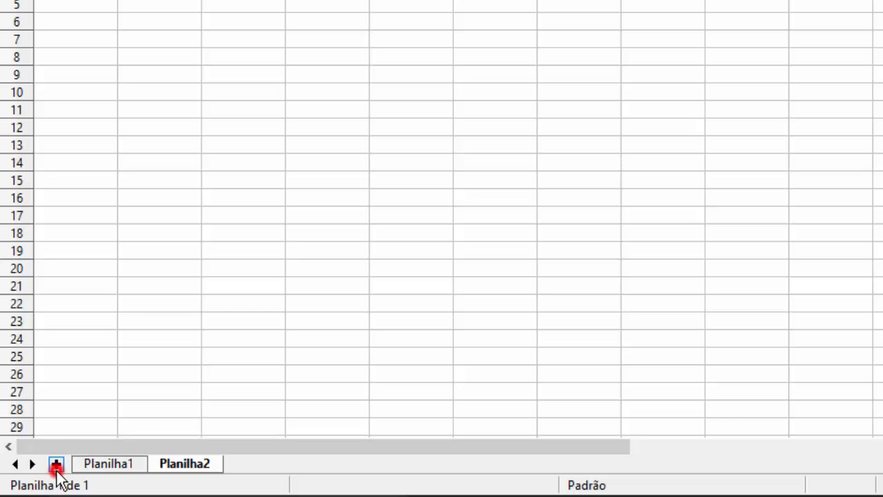